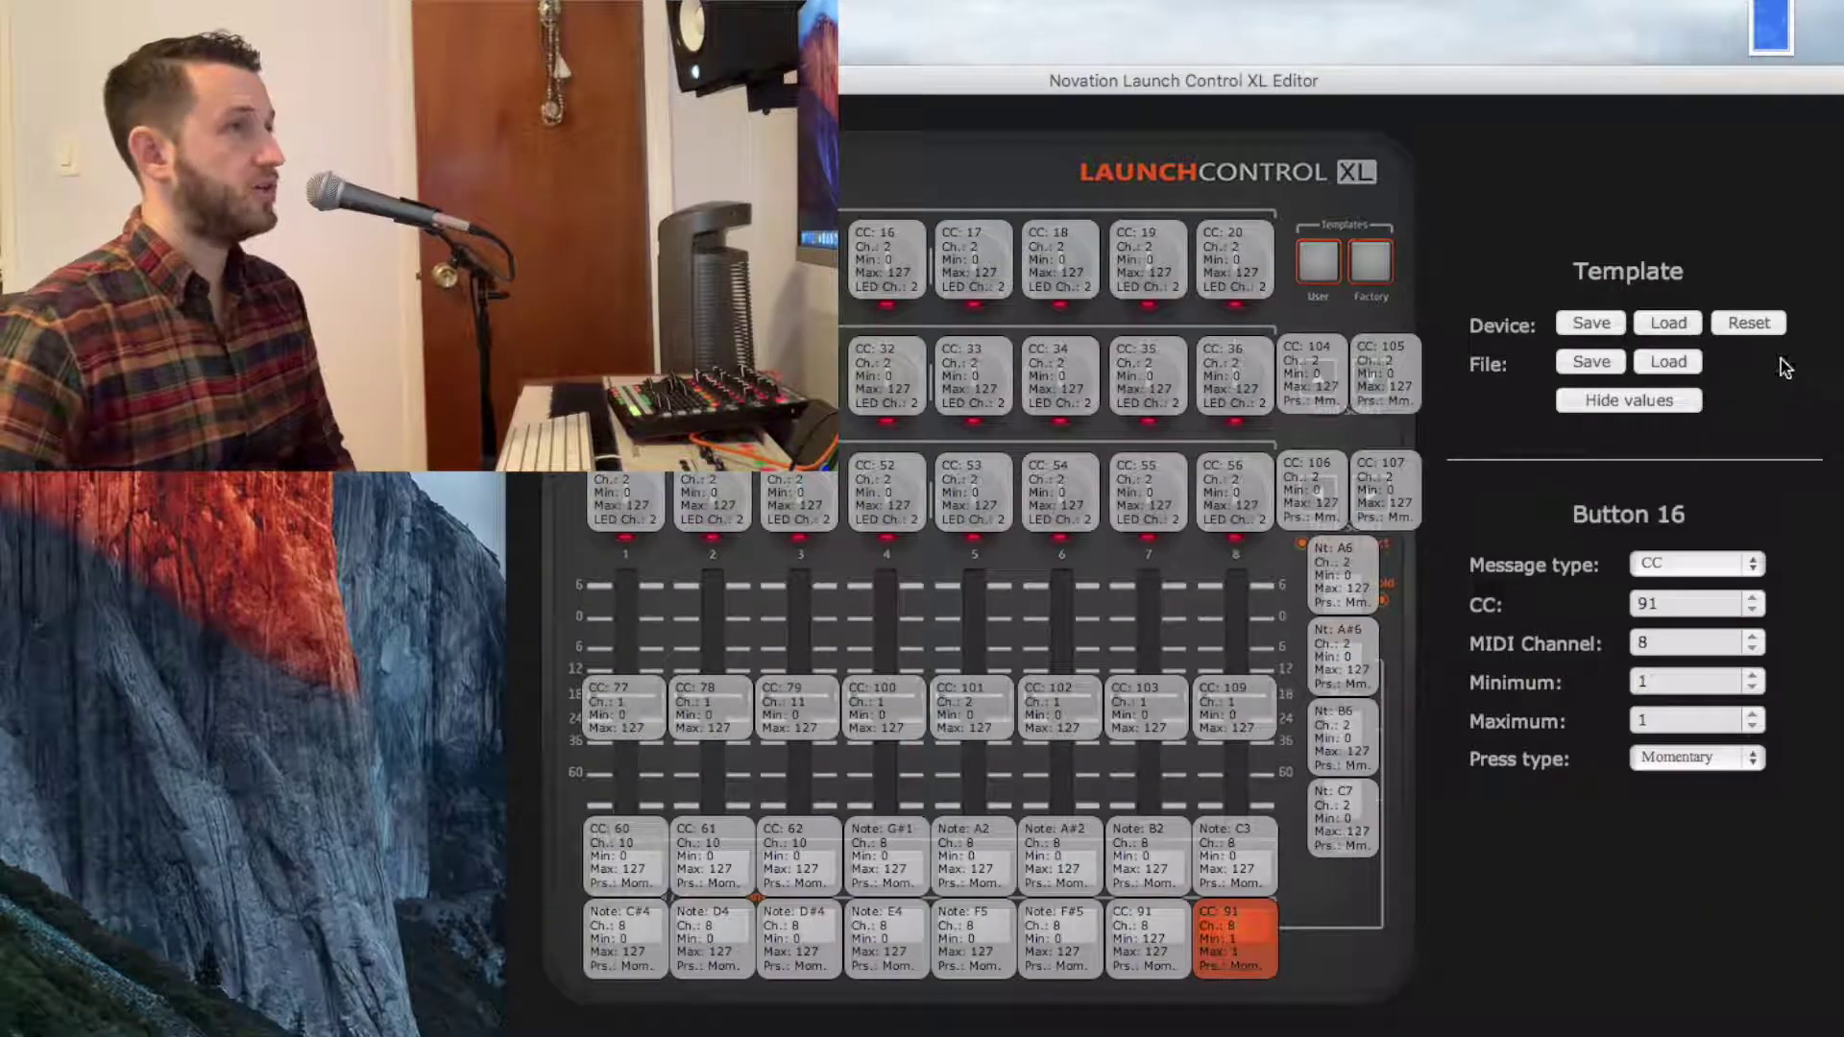
# Load user template 8 from the Launch Control XL into the editor and select the Note B2 pad.
pyautogui.click(1723, 375)
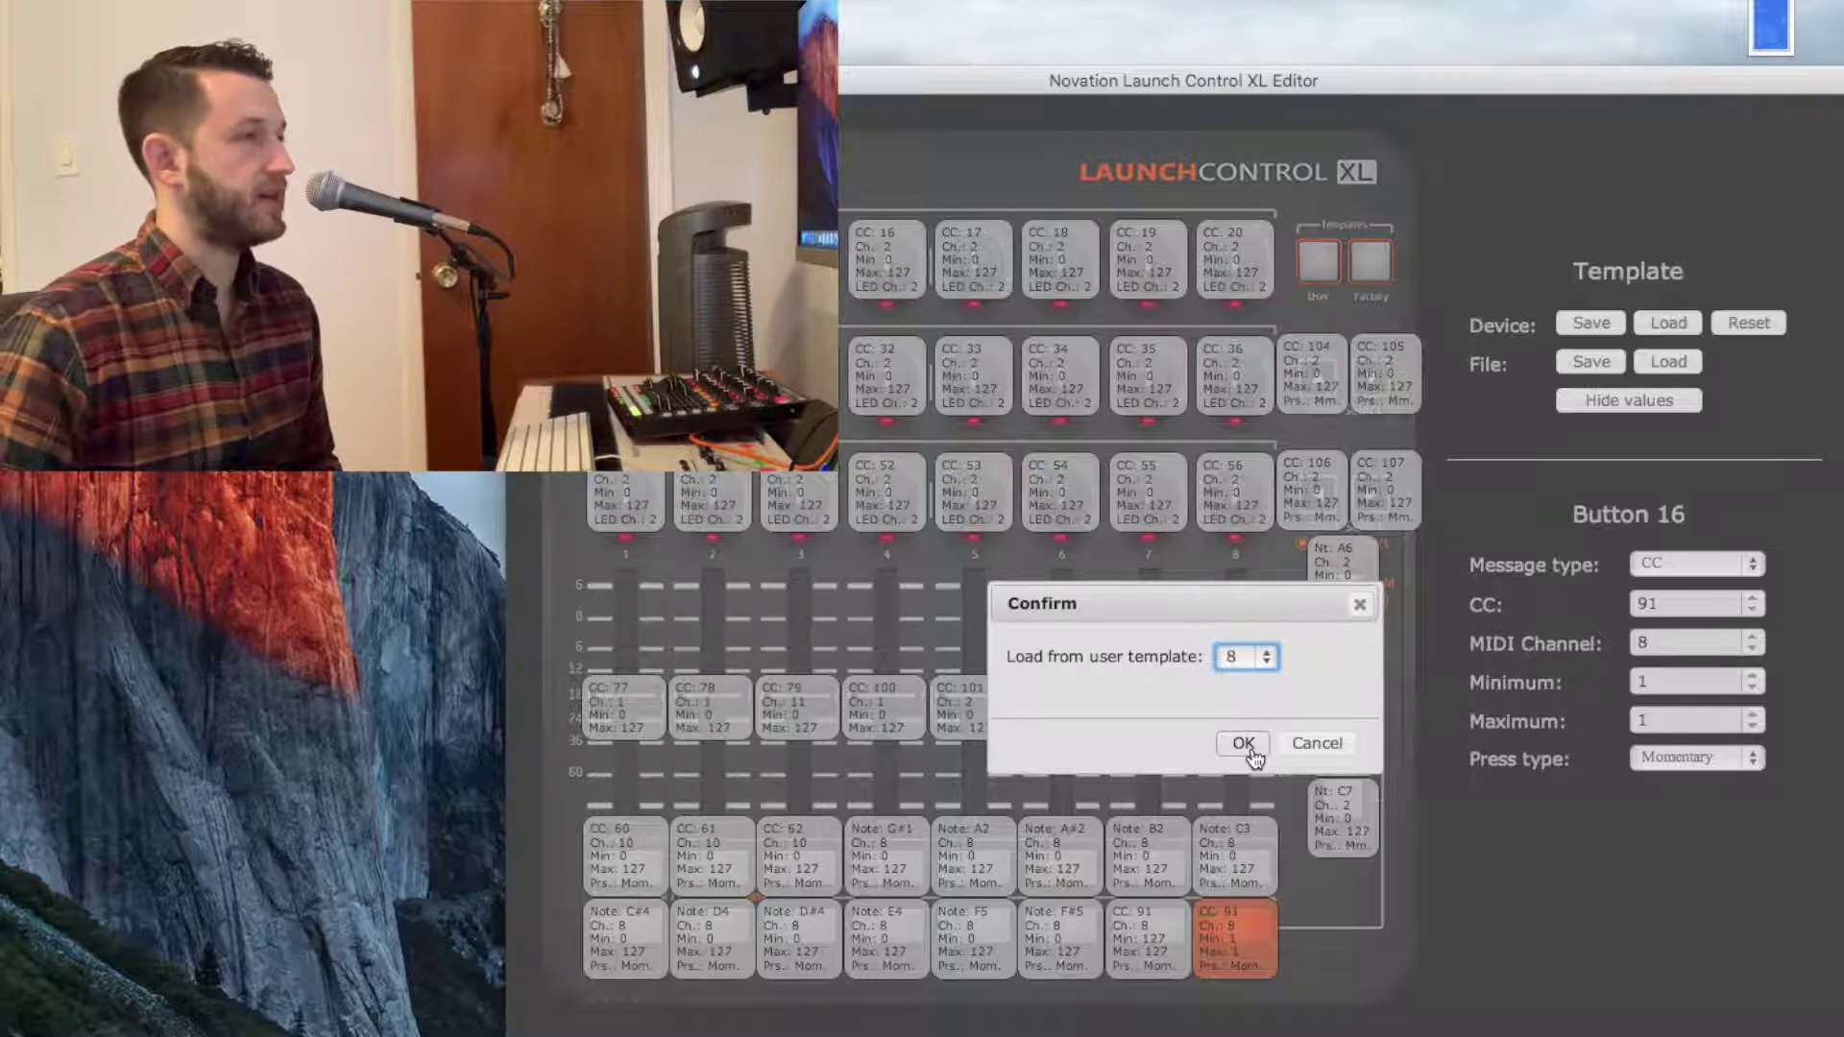
pyautogui.click(1244, 743)
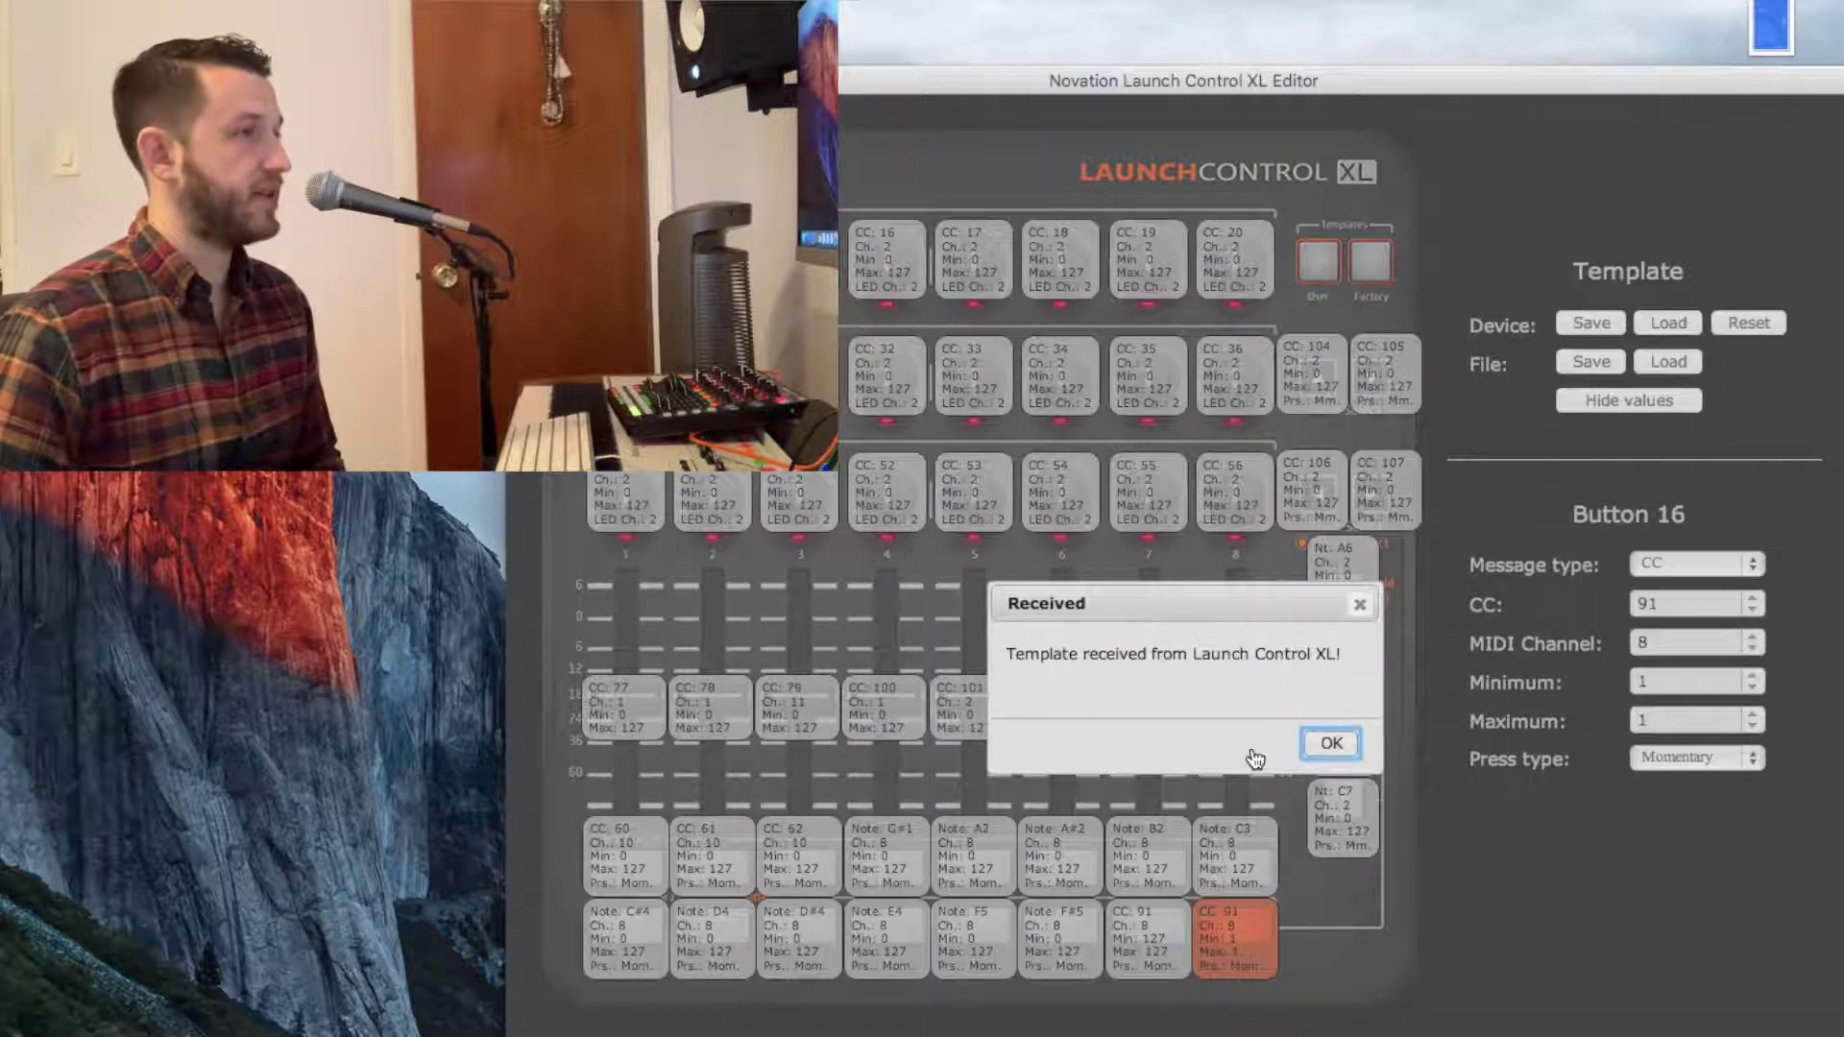
pyautogui.click(1323, 747)
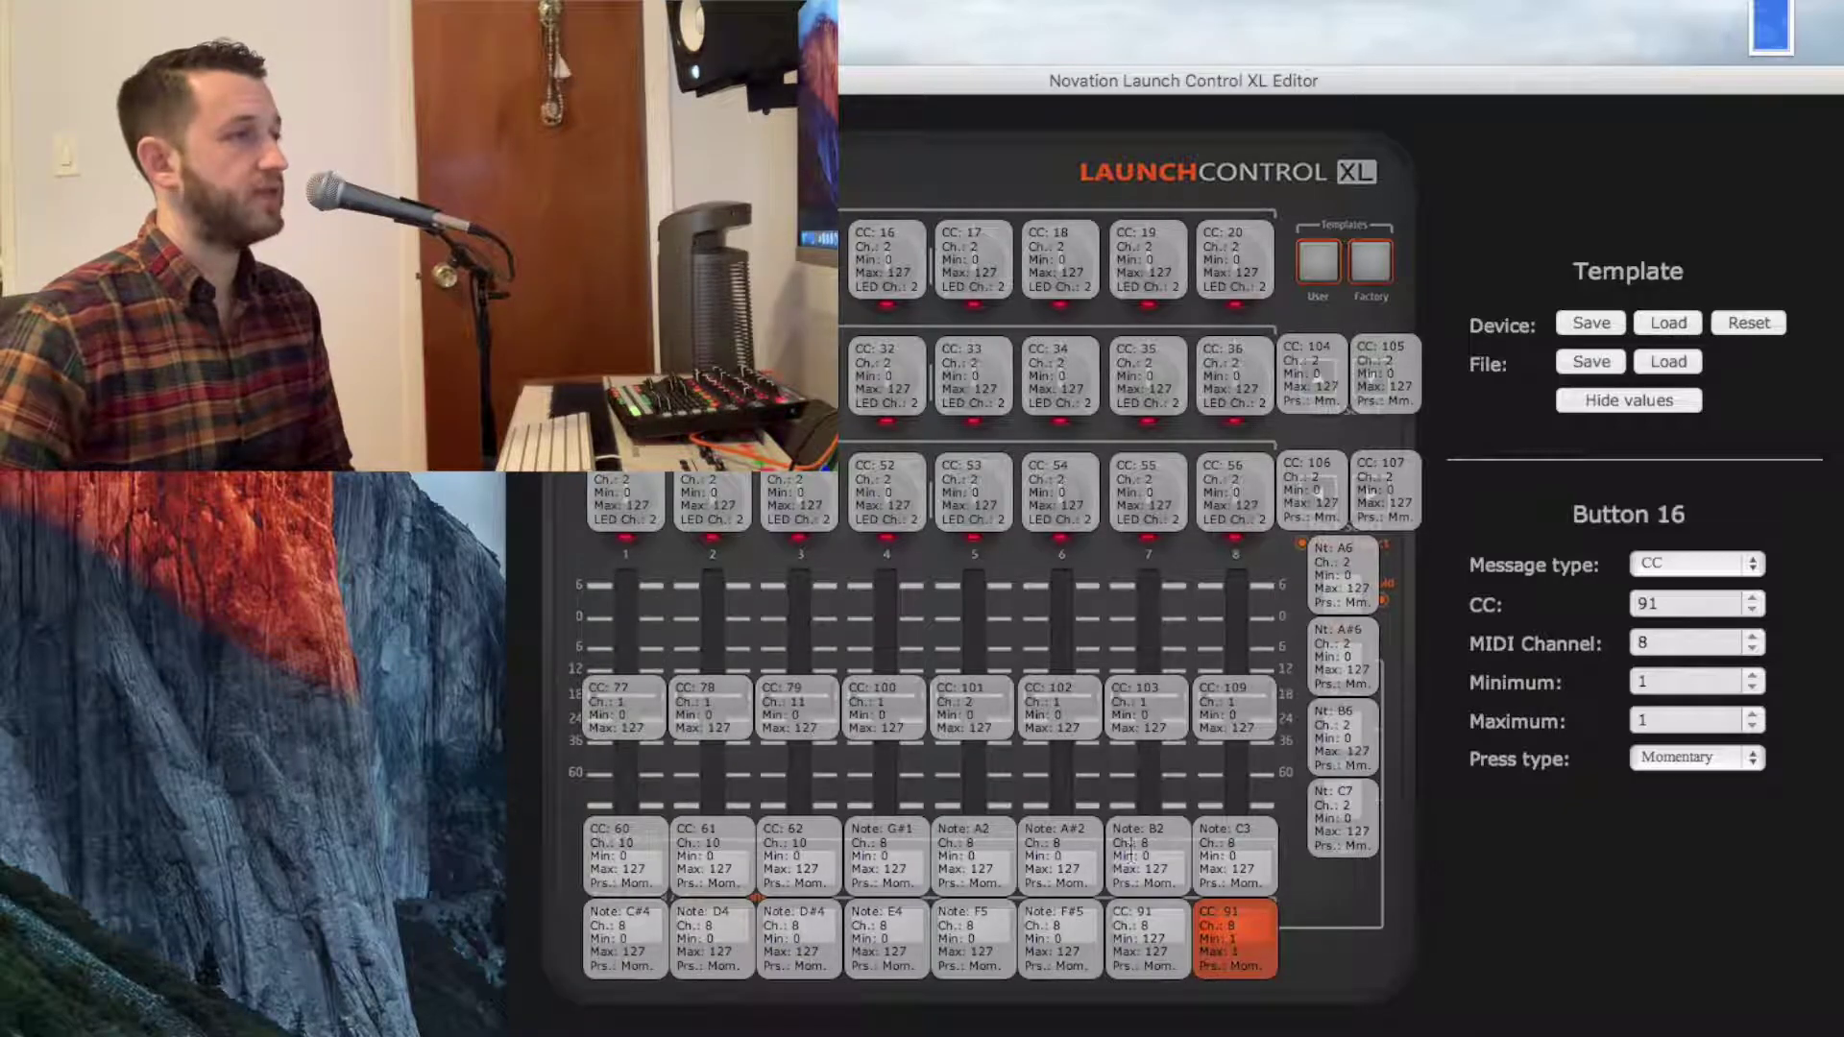
pyautogui.click(1187, 850)
# Change Button 7 (Note B2) from a Note message to a CC message.
pyautogui.click(1224, 850)
pyautogui.click(1162, 864)
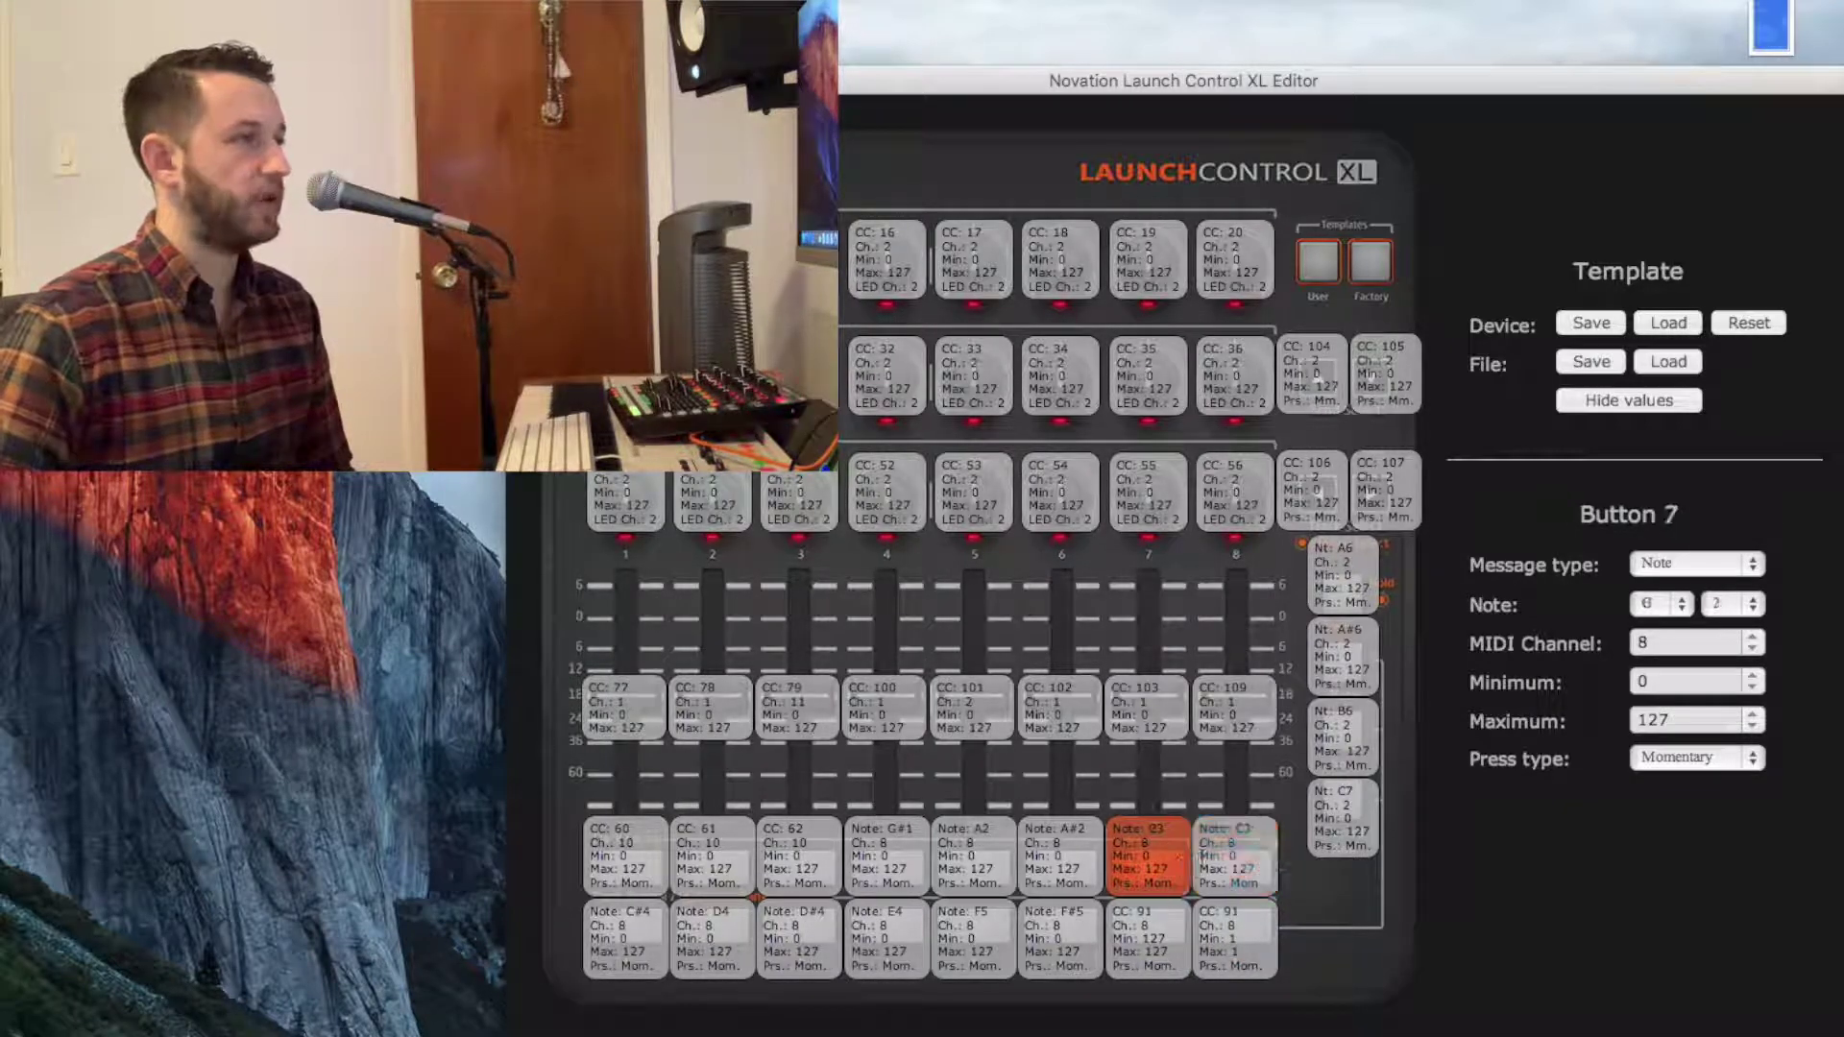
pyautogui.click(1237, 856)
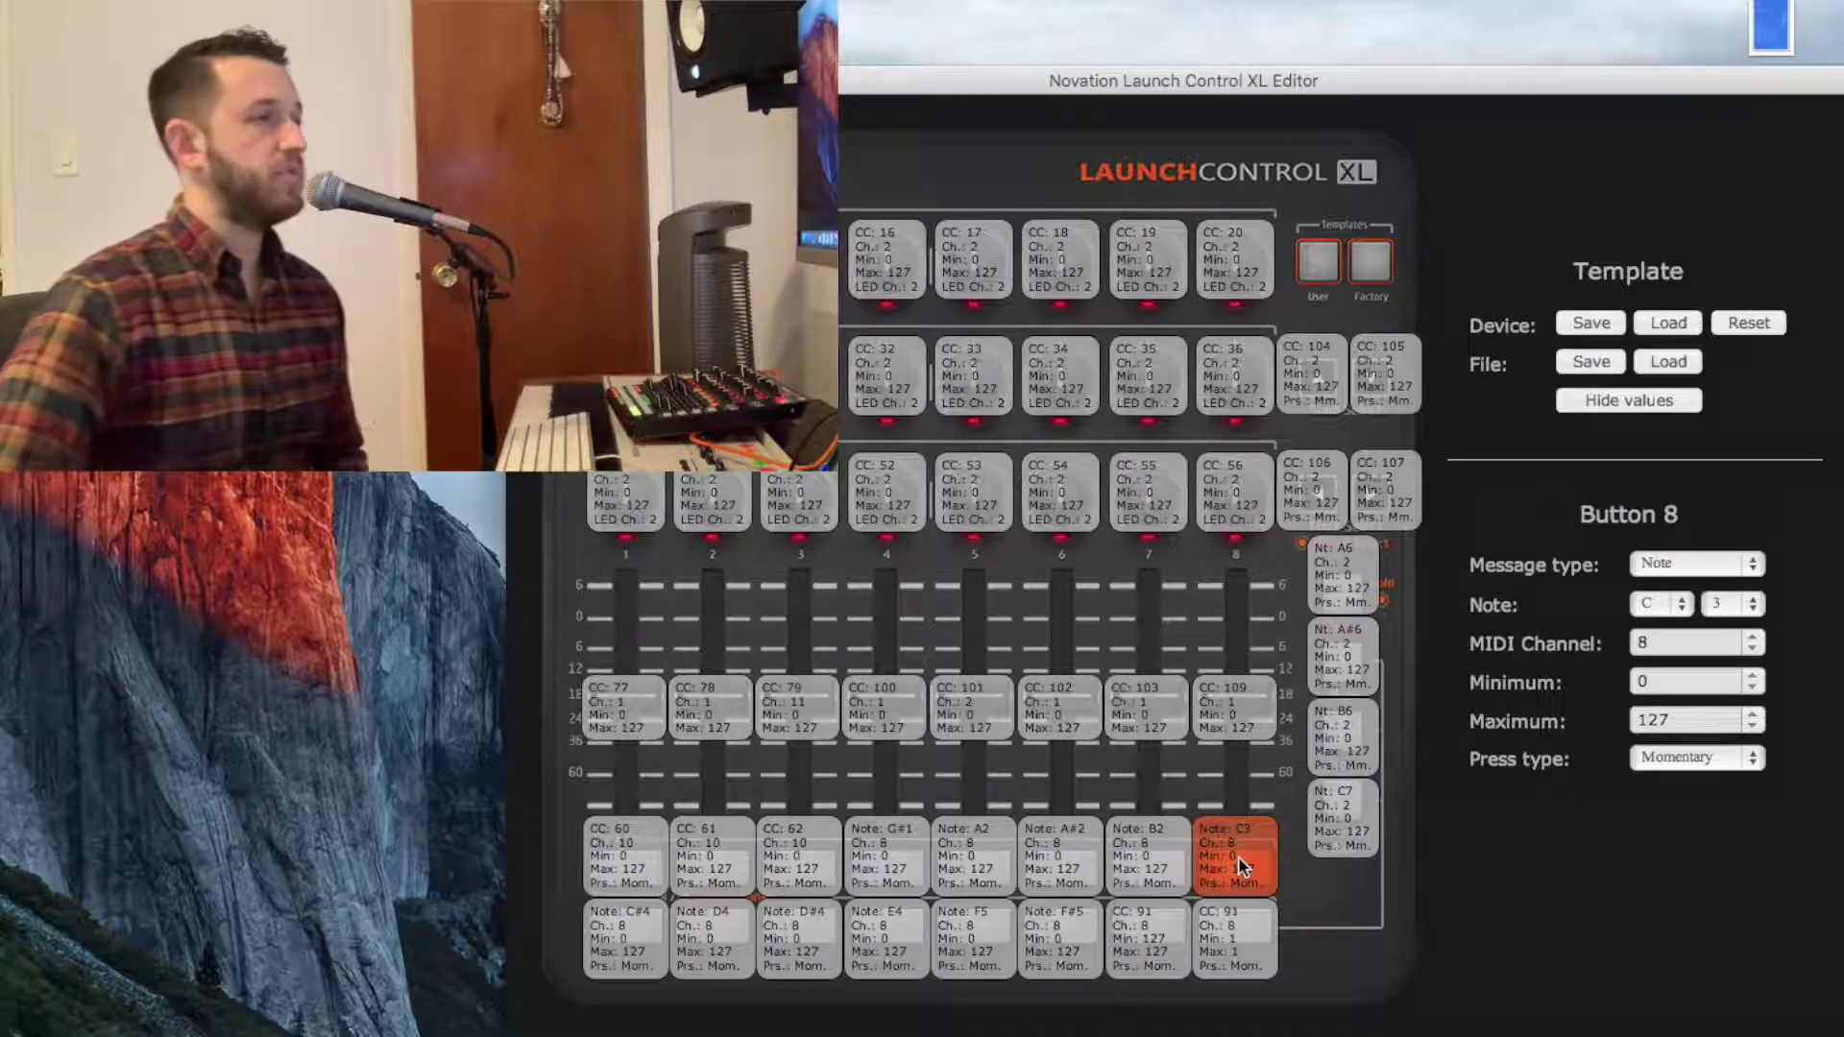
pyautogui.click(1157, 852)
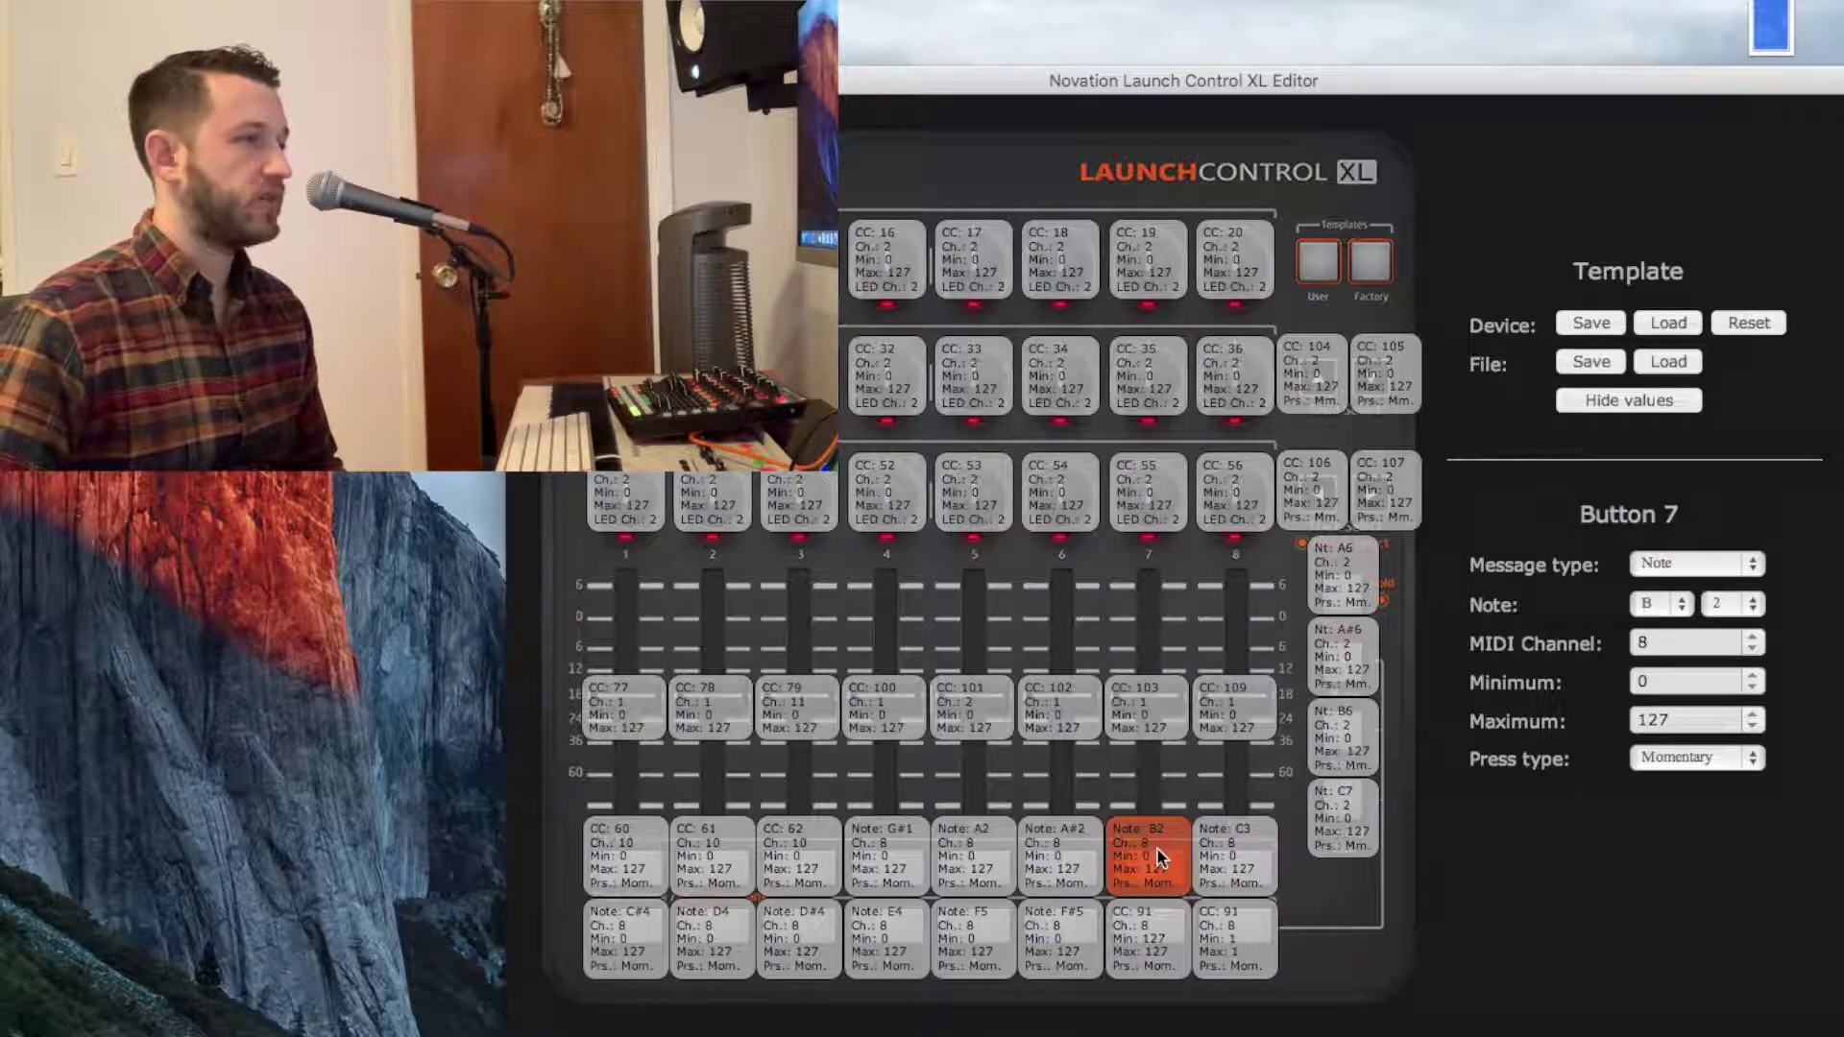
pyautogui.click(1705, 565)
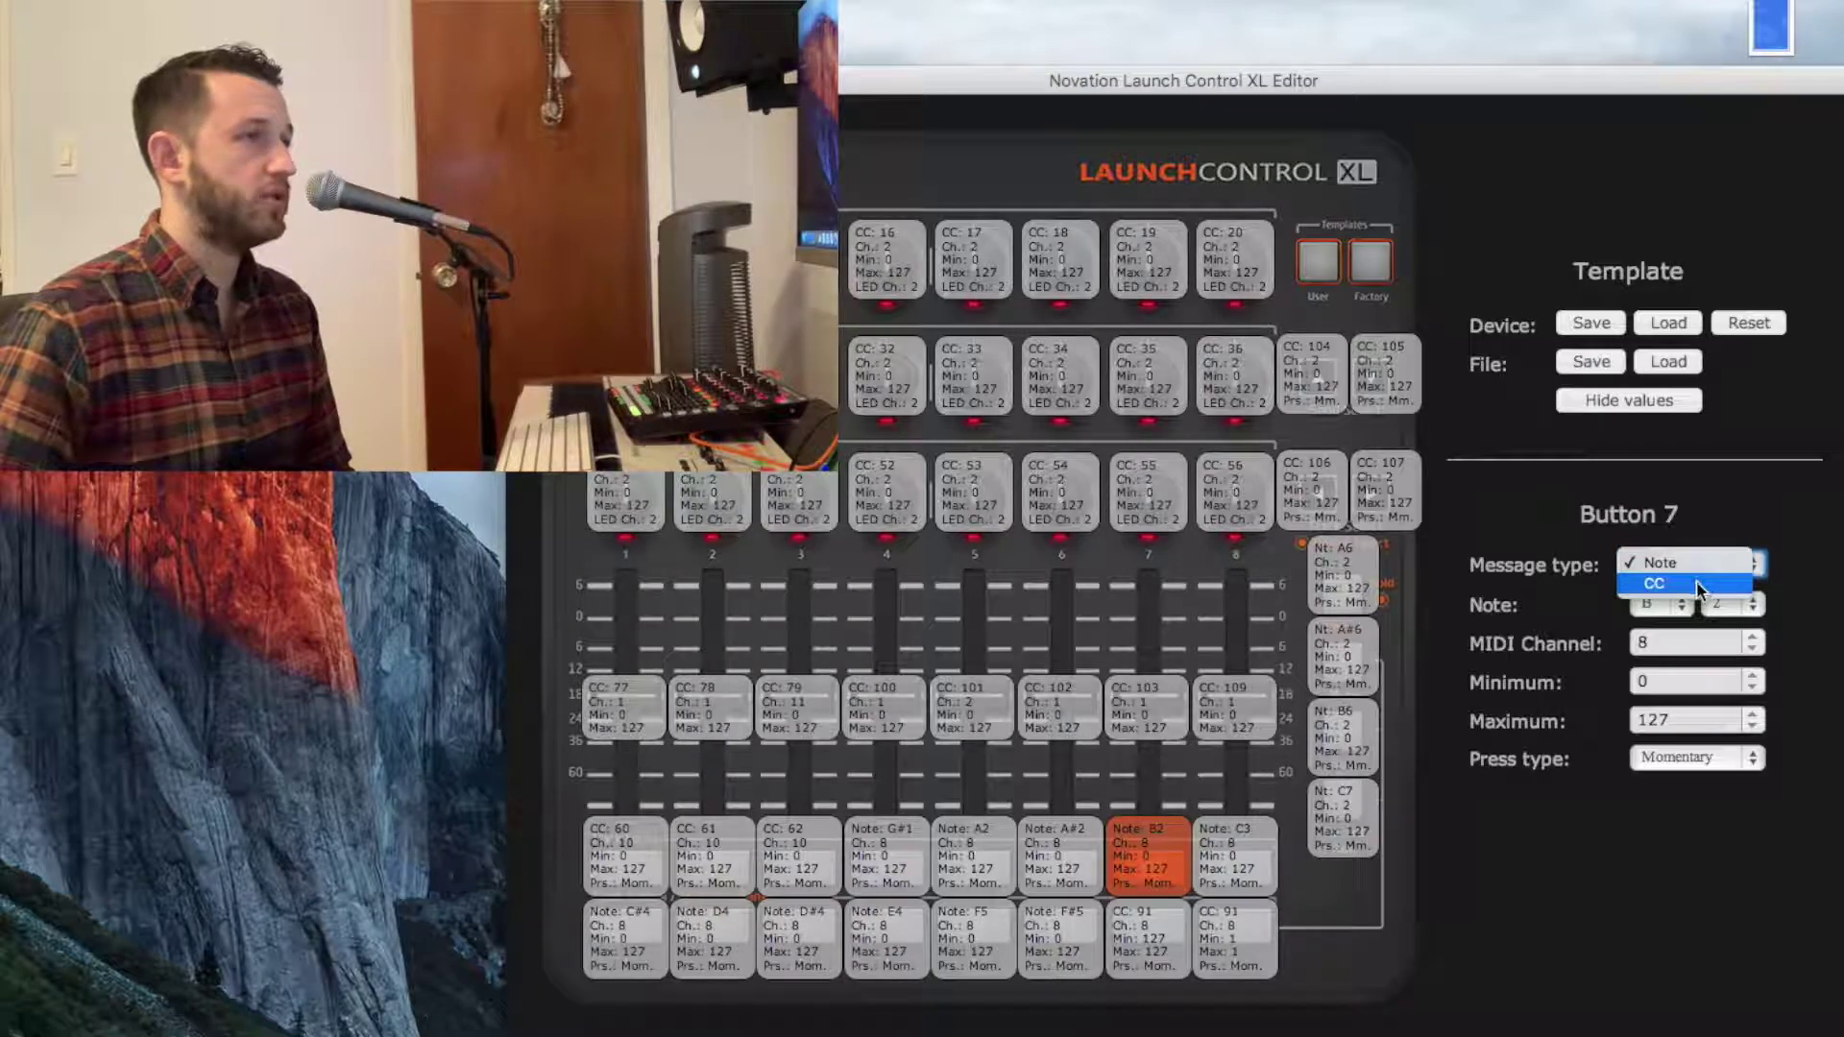
pyautogui.click(1698, 583)
# Change Button 8 (Note C3) to a CC message and review both pads.
pyautogui.click(1234, 855)
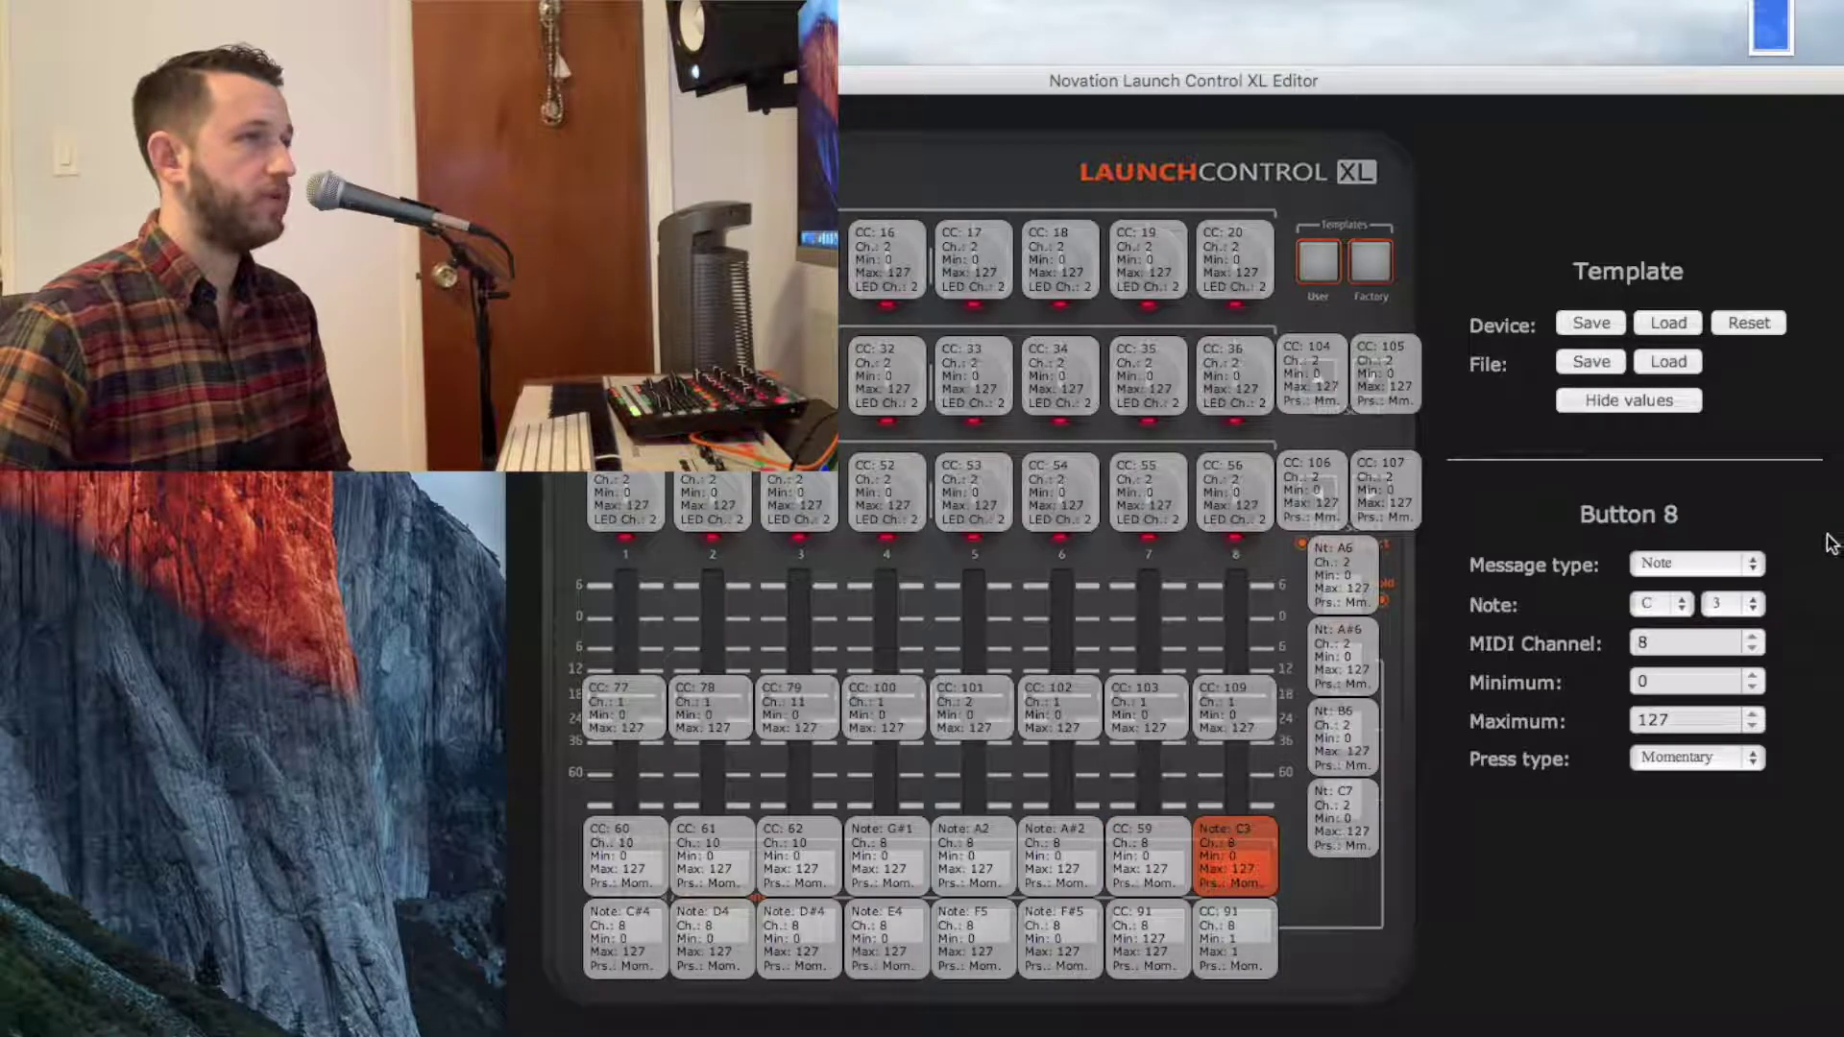
pyautogui.click(1706, 564)
pyautogui.click(1700, 585)
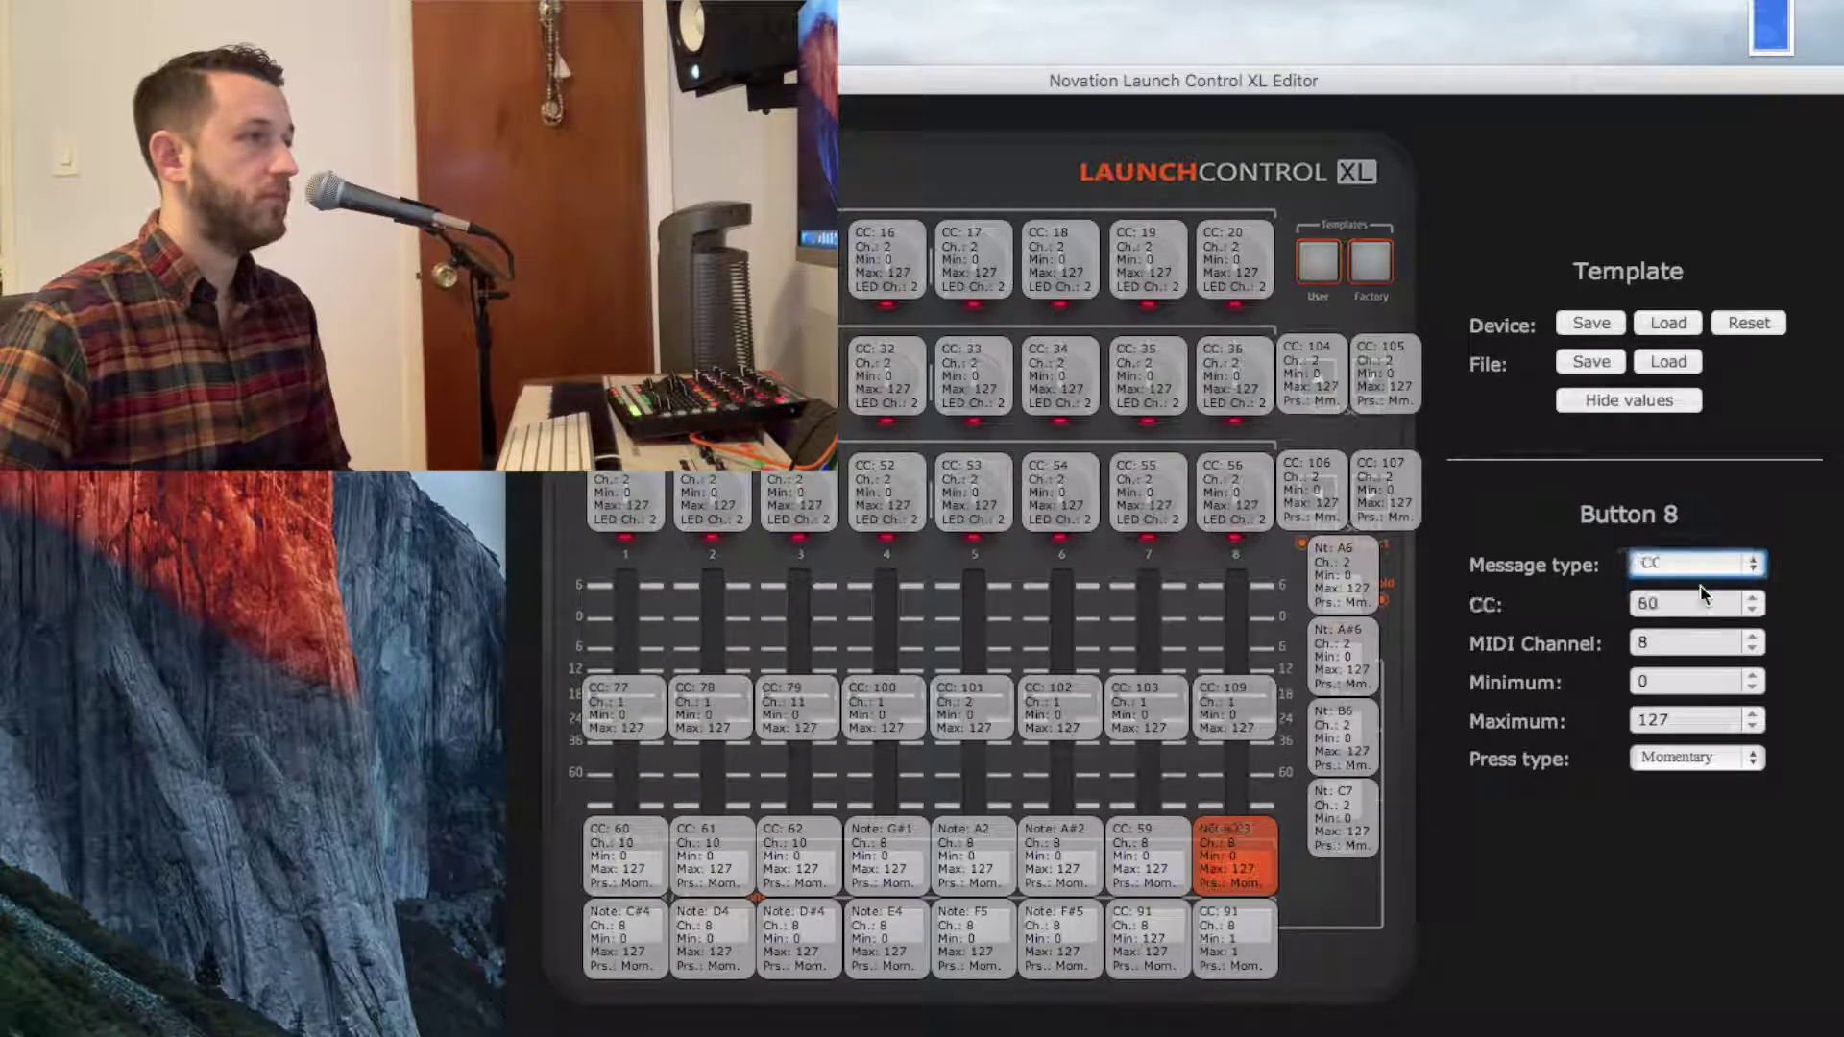
pyautogui.click(1141, 864)
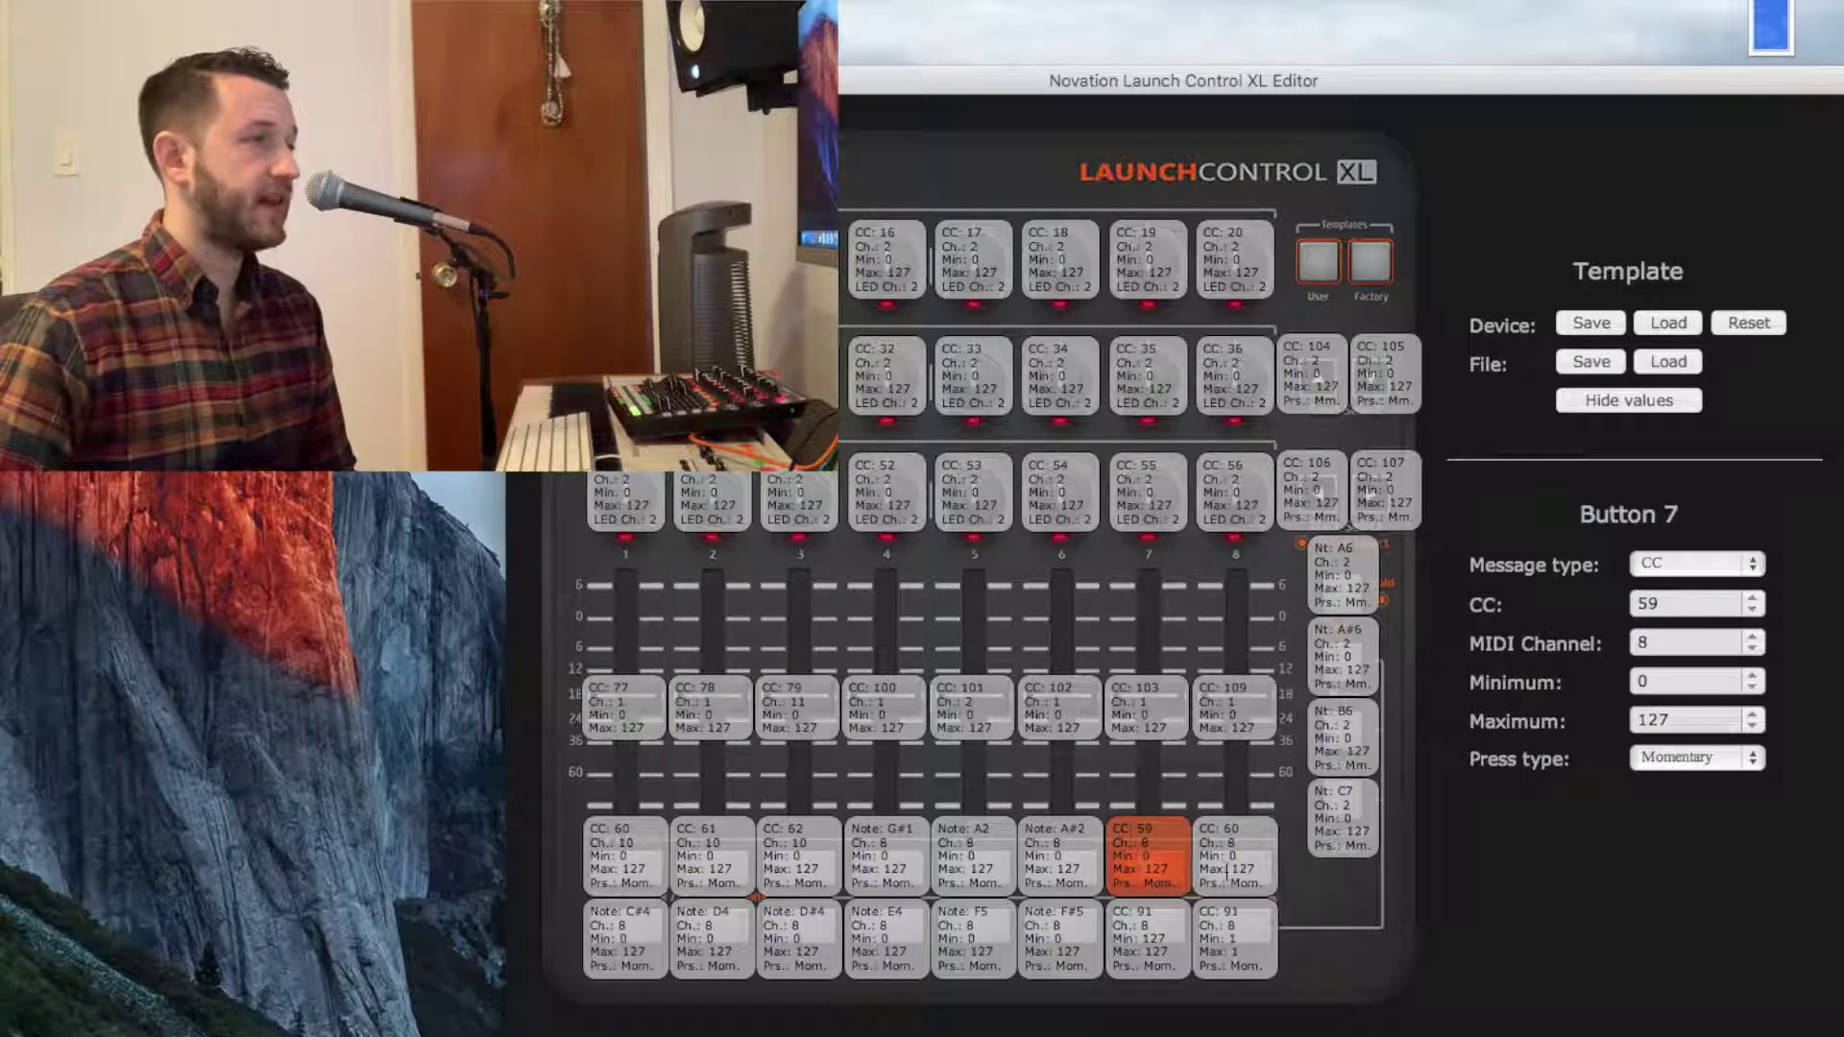
pyautogui.click(1244, 876)
pyautogui.click(1143, 828)
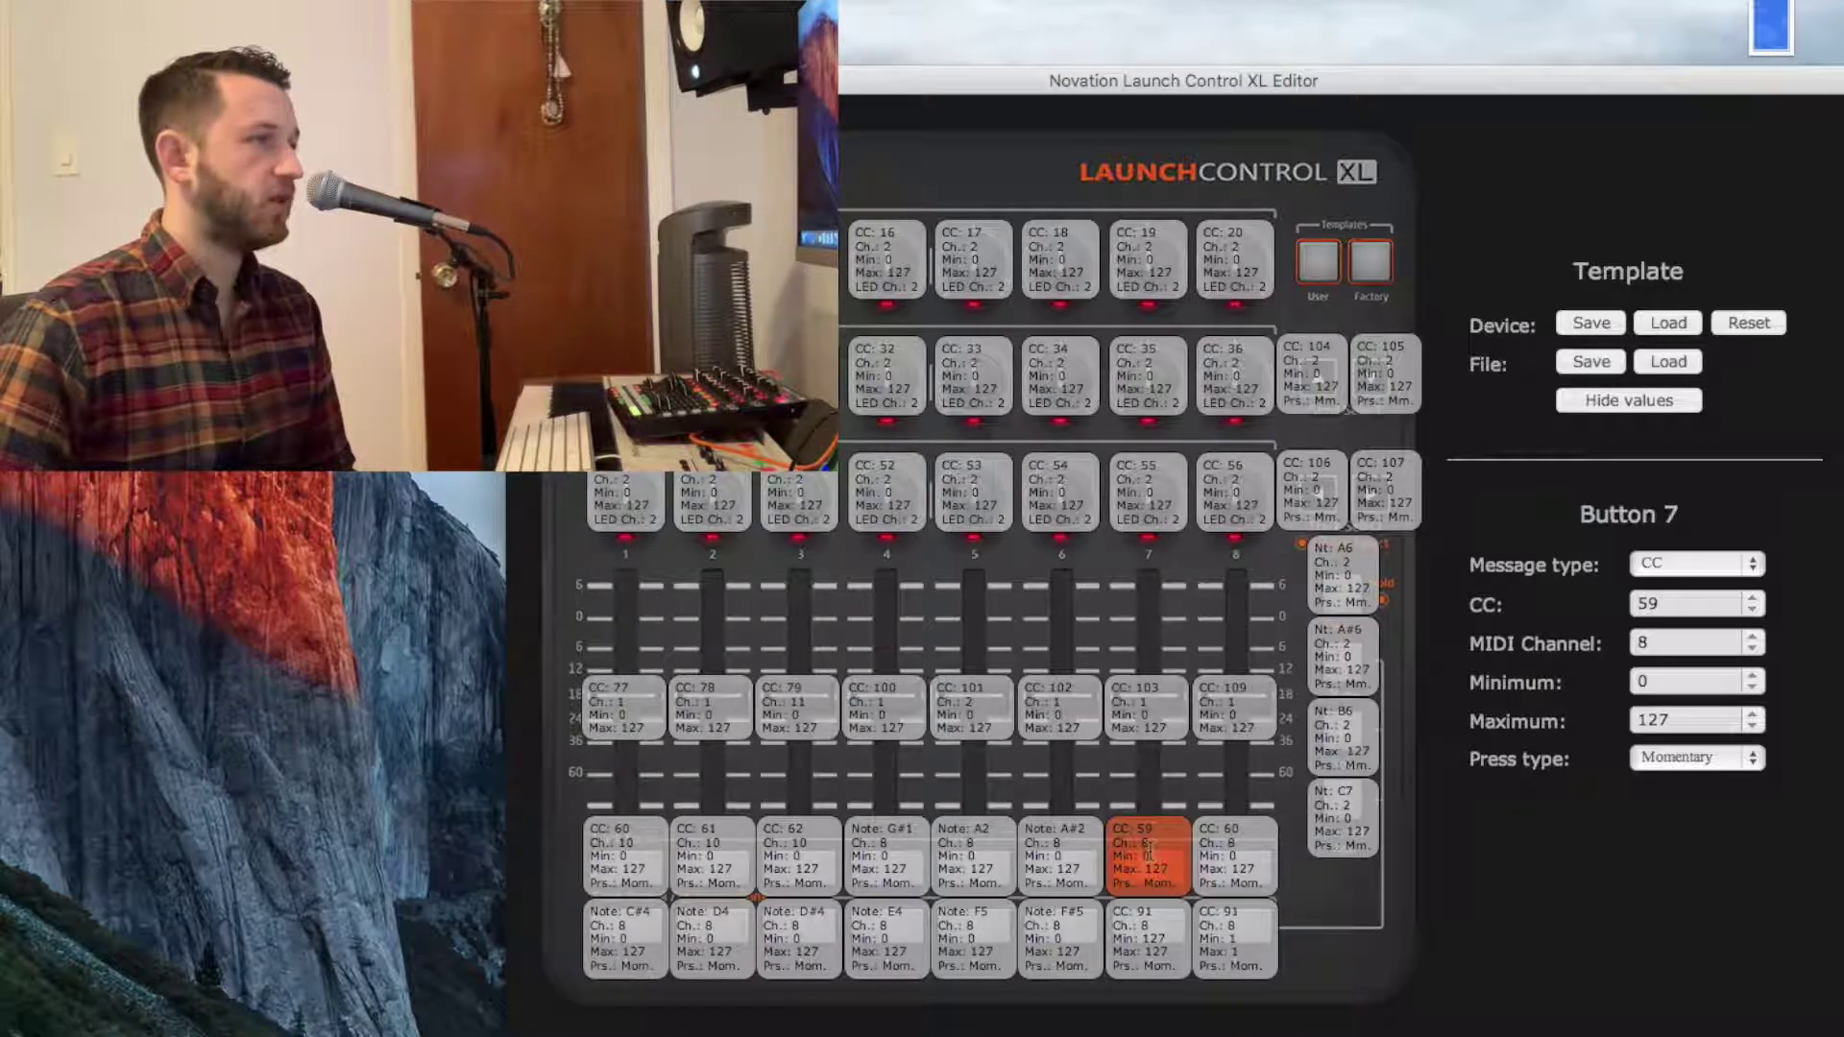
# Set Button 7's minimum value to 127 so it matches its maximum.
pyautogui.doubleClick(1659, 684)
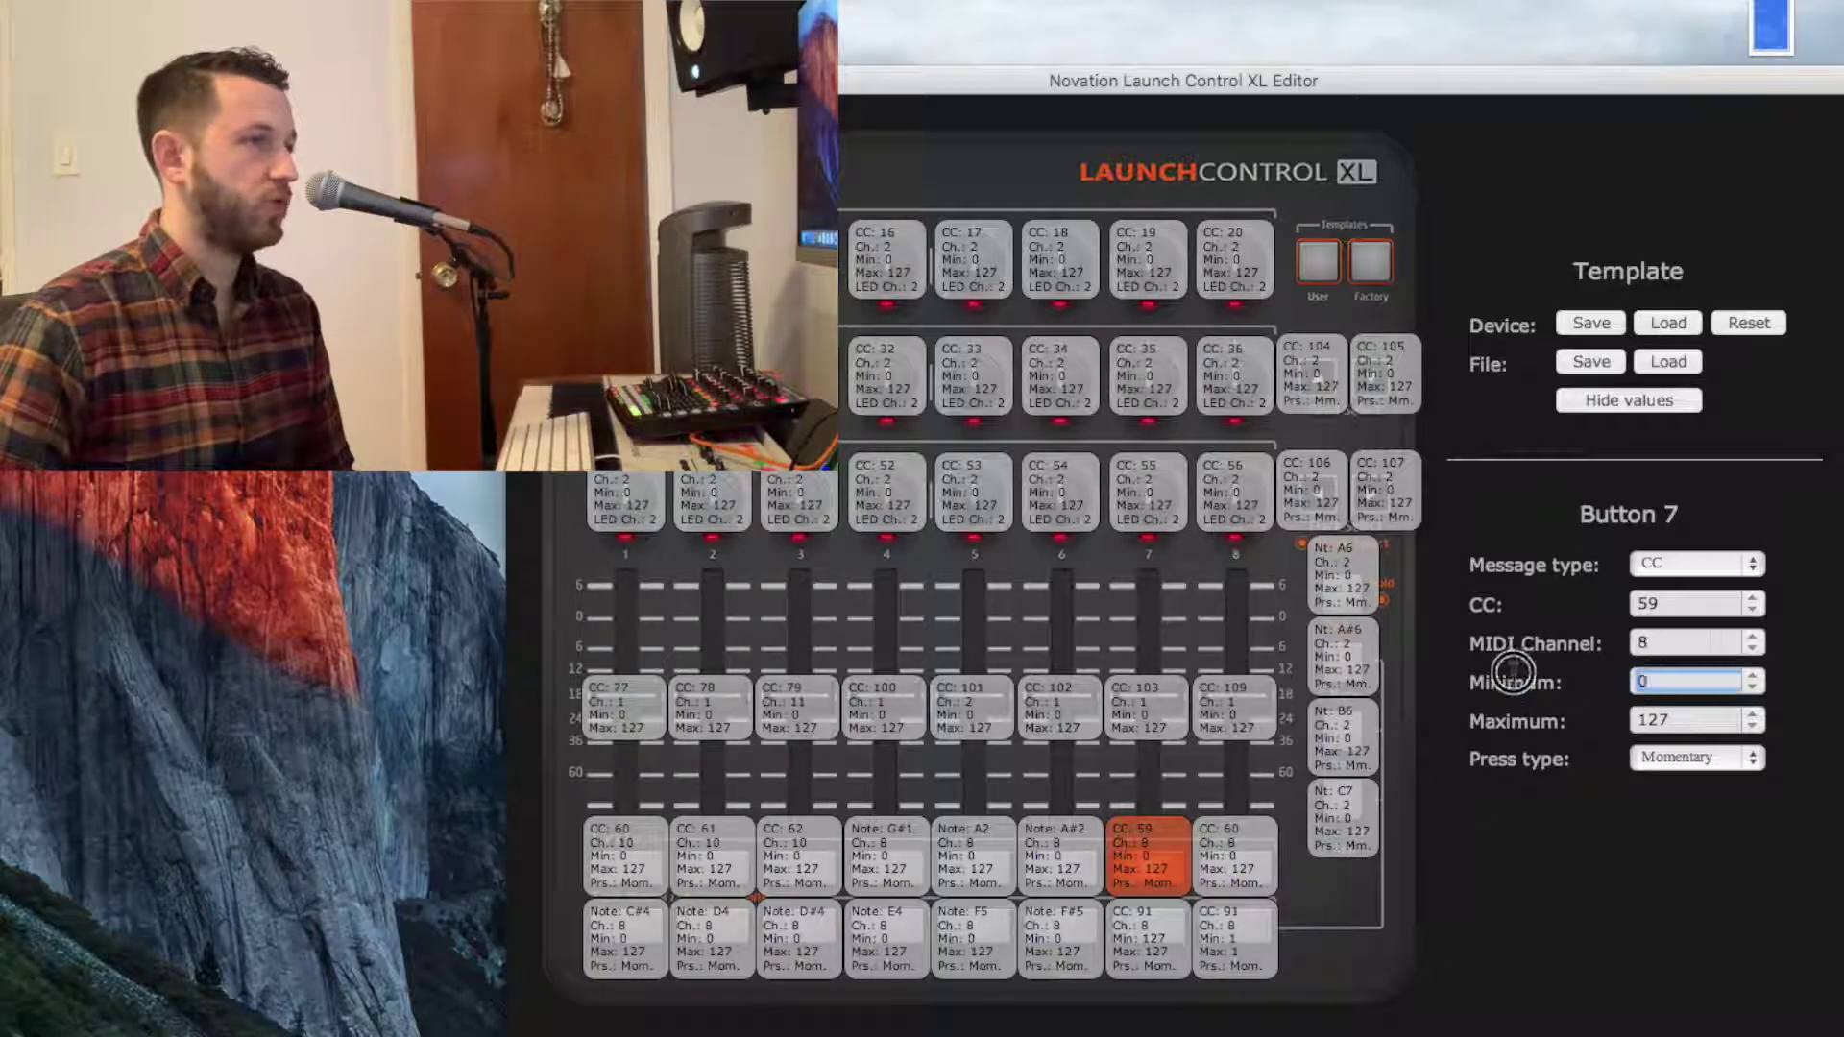
pyautogui.write('127')
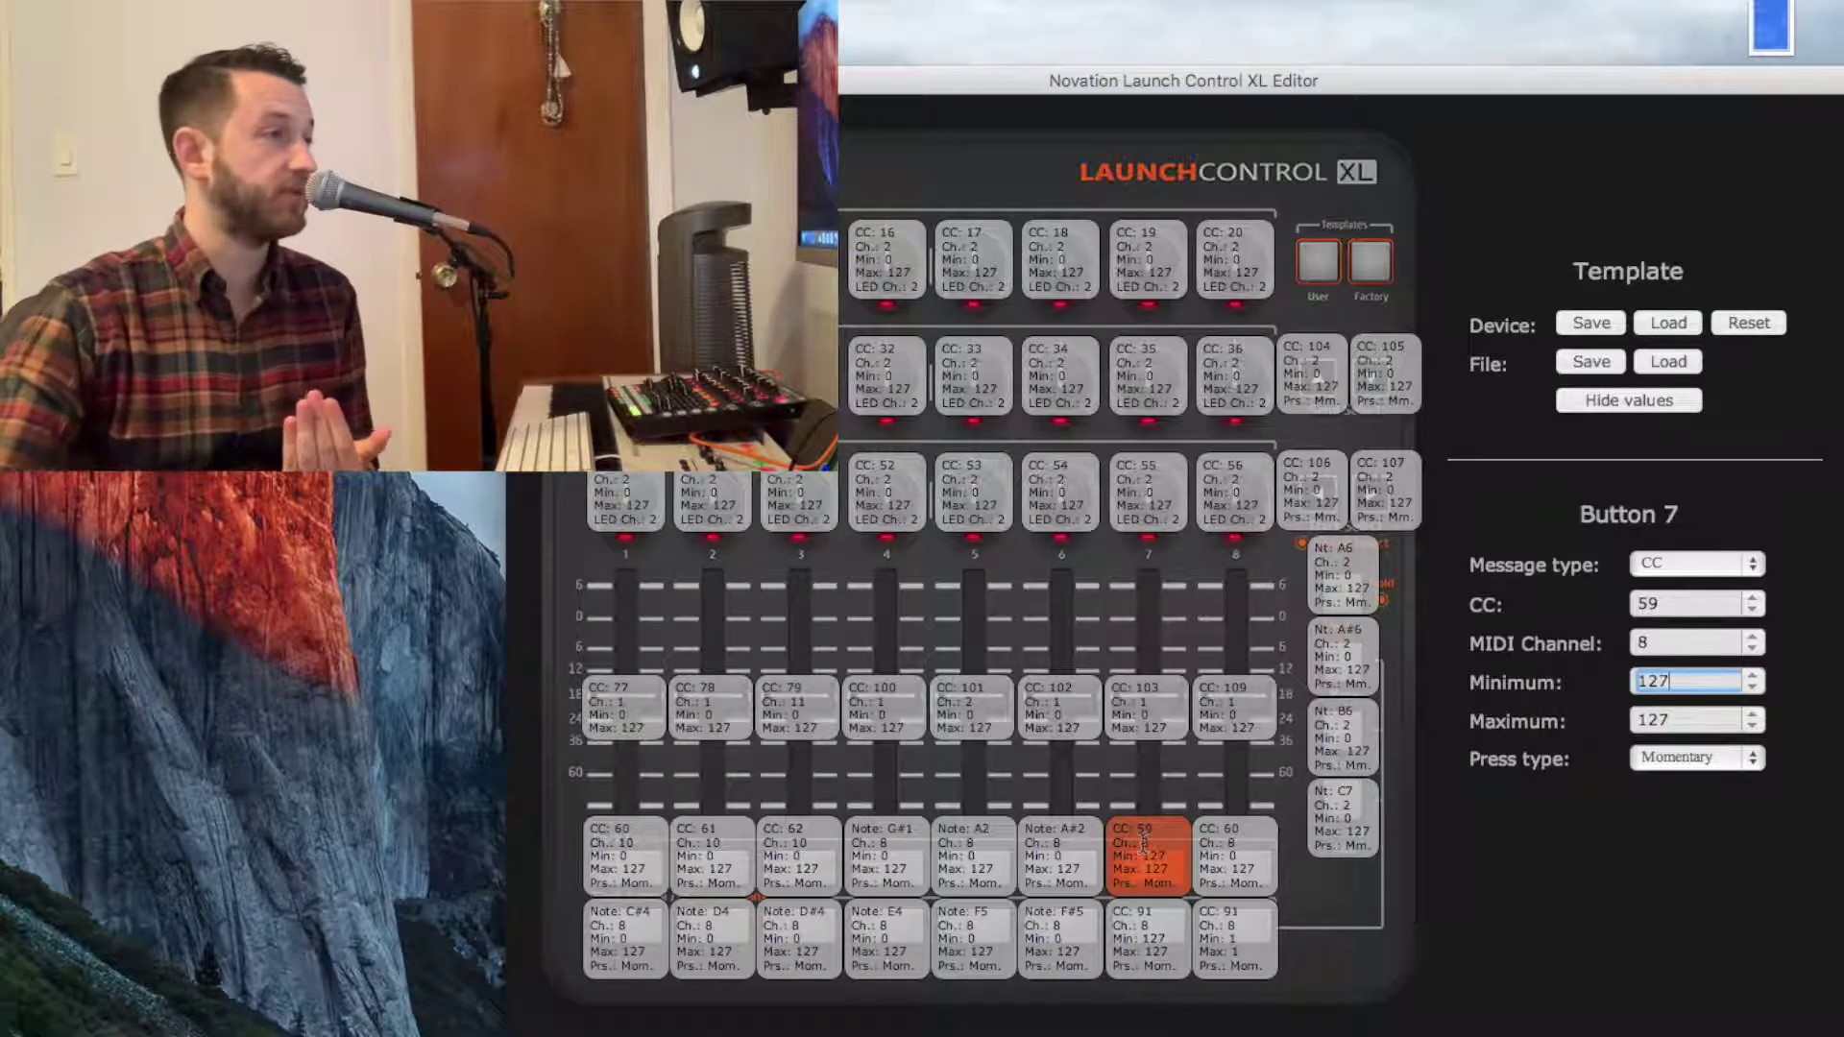
pyautogui.click(1235, 862)
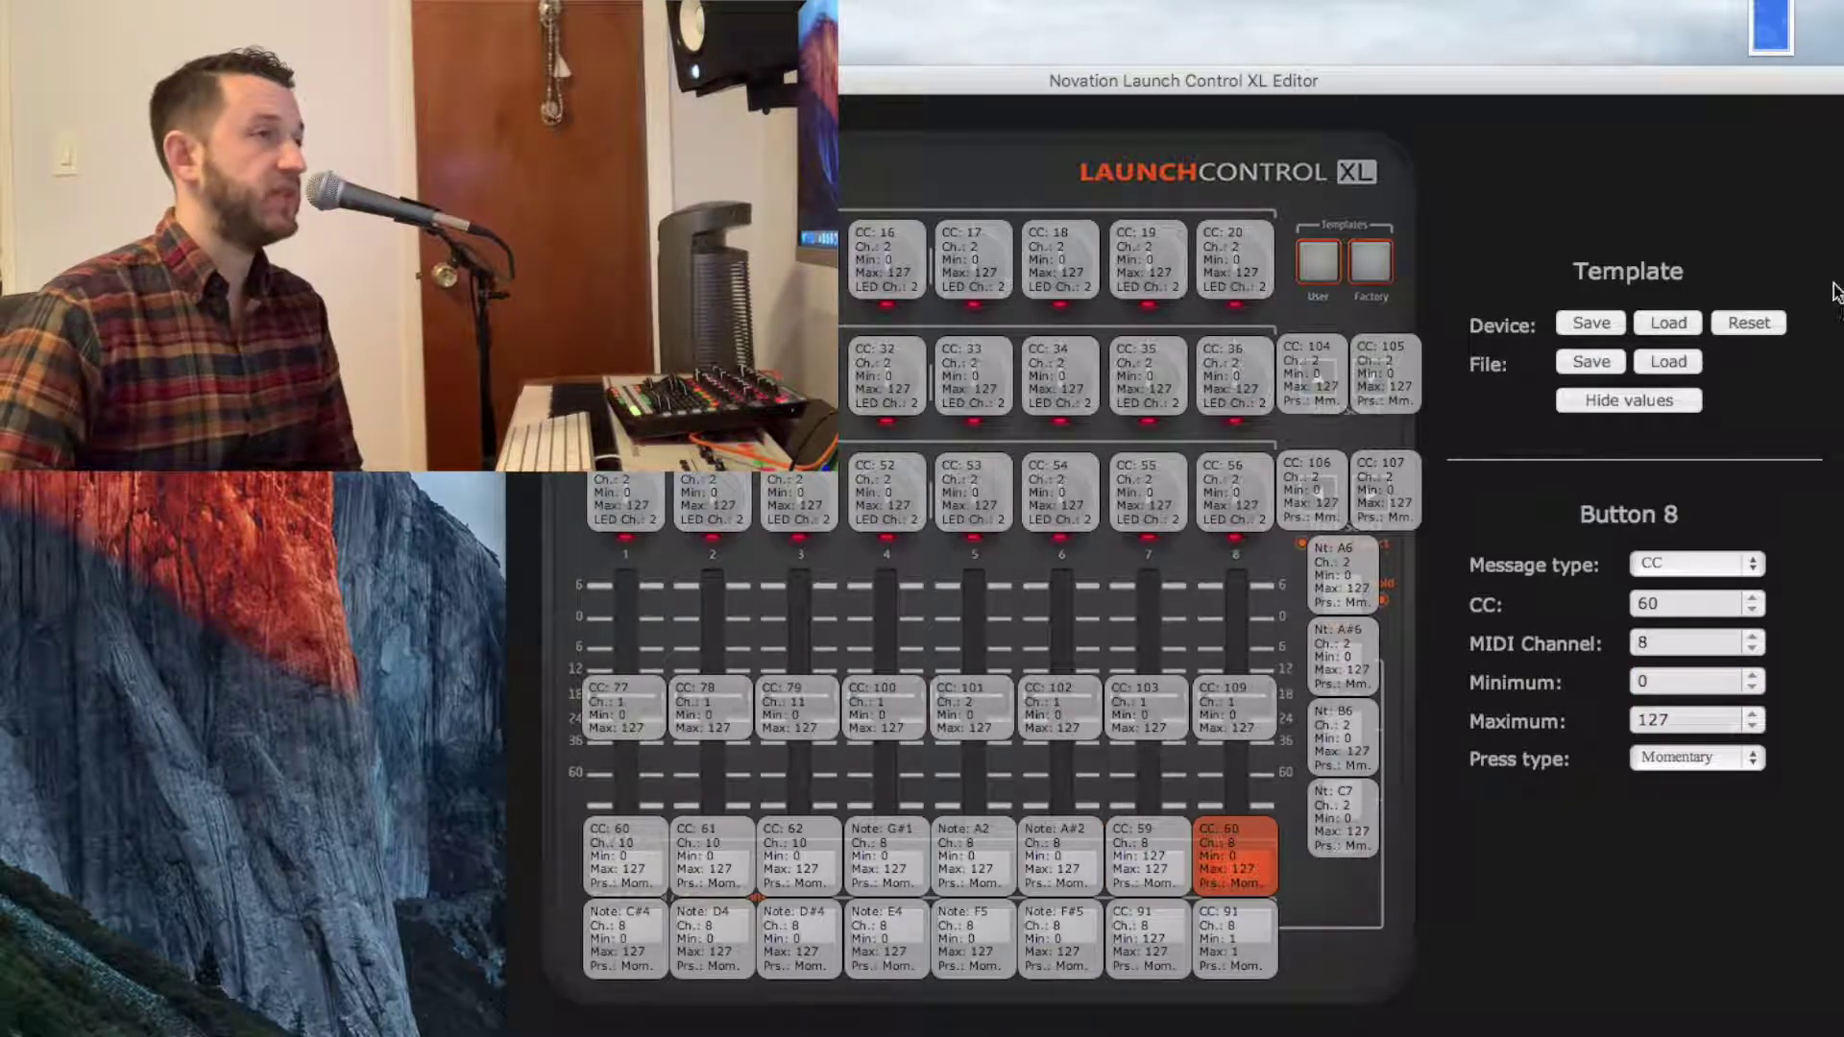
# Give Button 8 CC number 59 with minimum and maximum both 1, then compare both pads.
pyautogui.doubleClick(1652, 603)
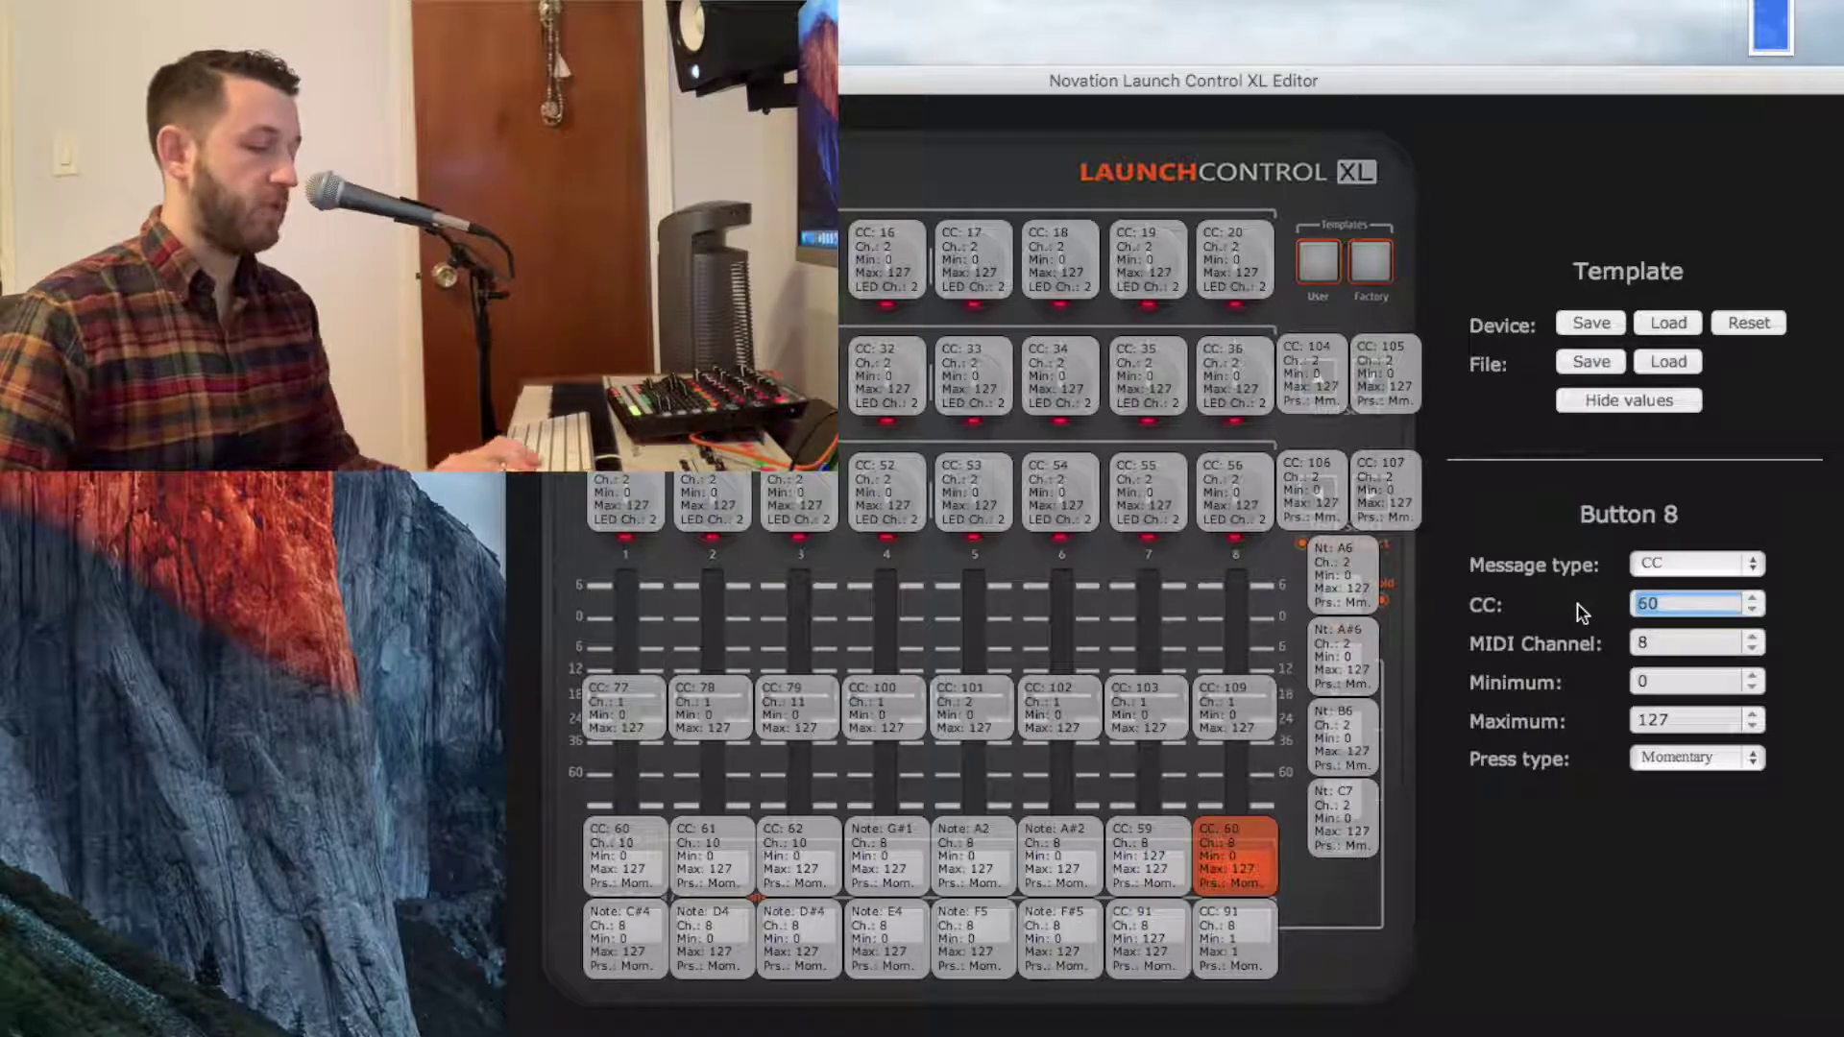
pyautogui.write('59')
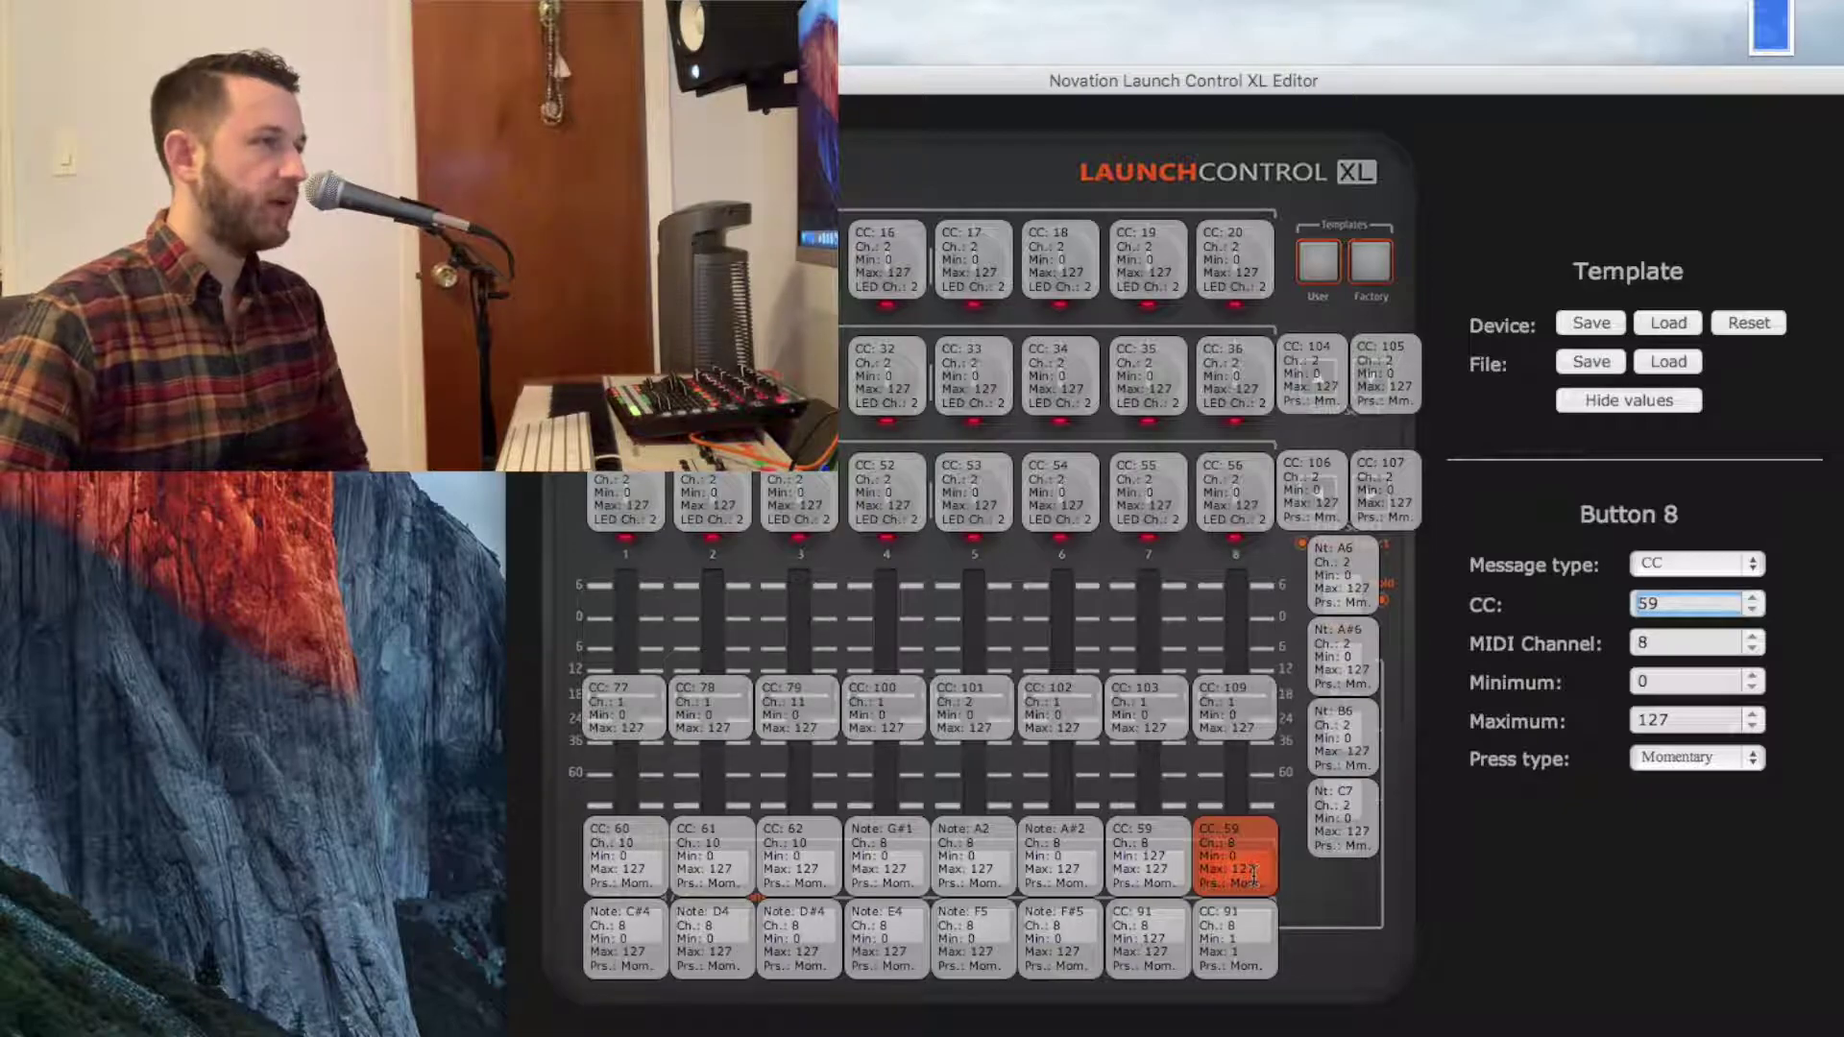
pyautogui.doubleClick(1719, 684)
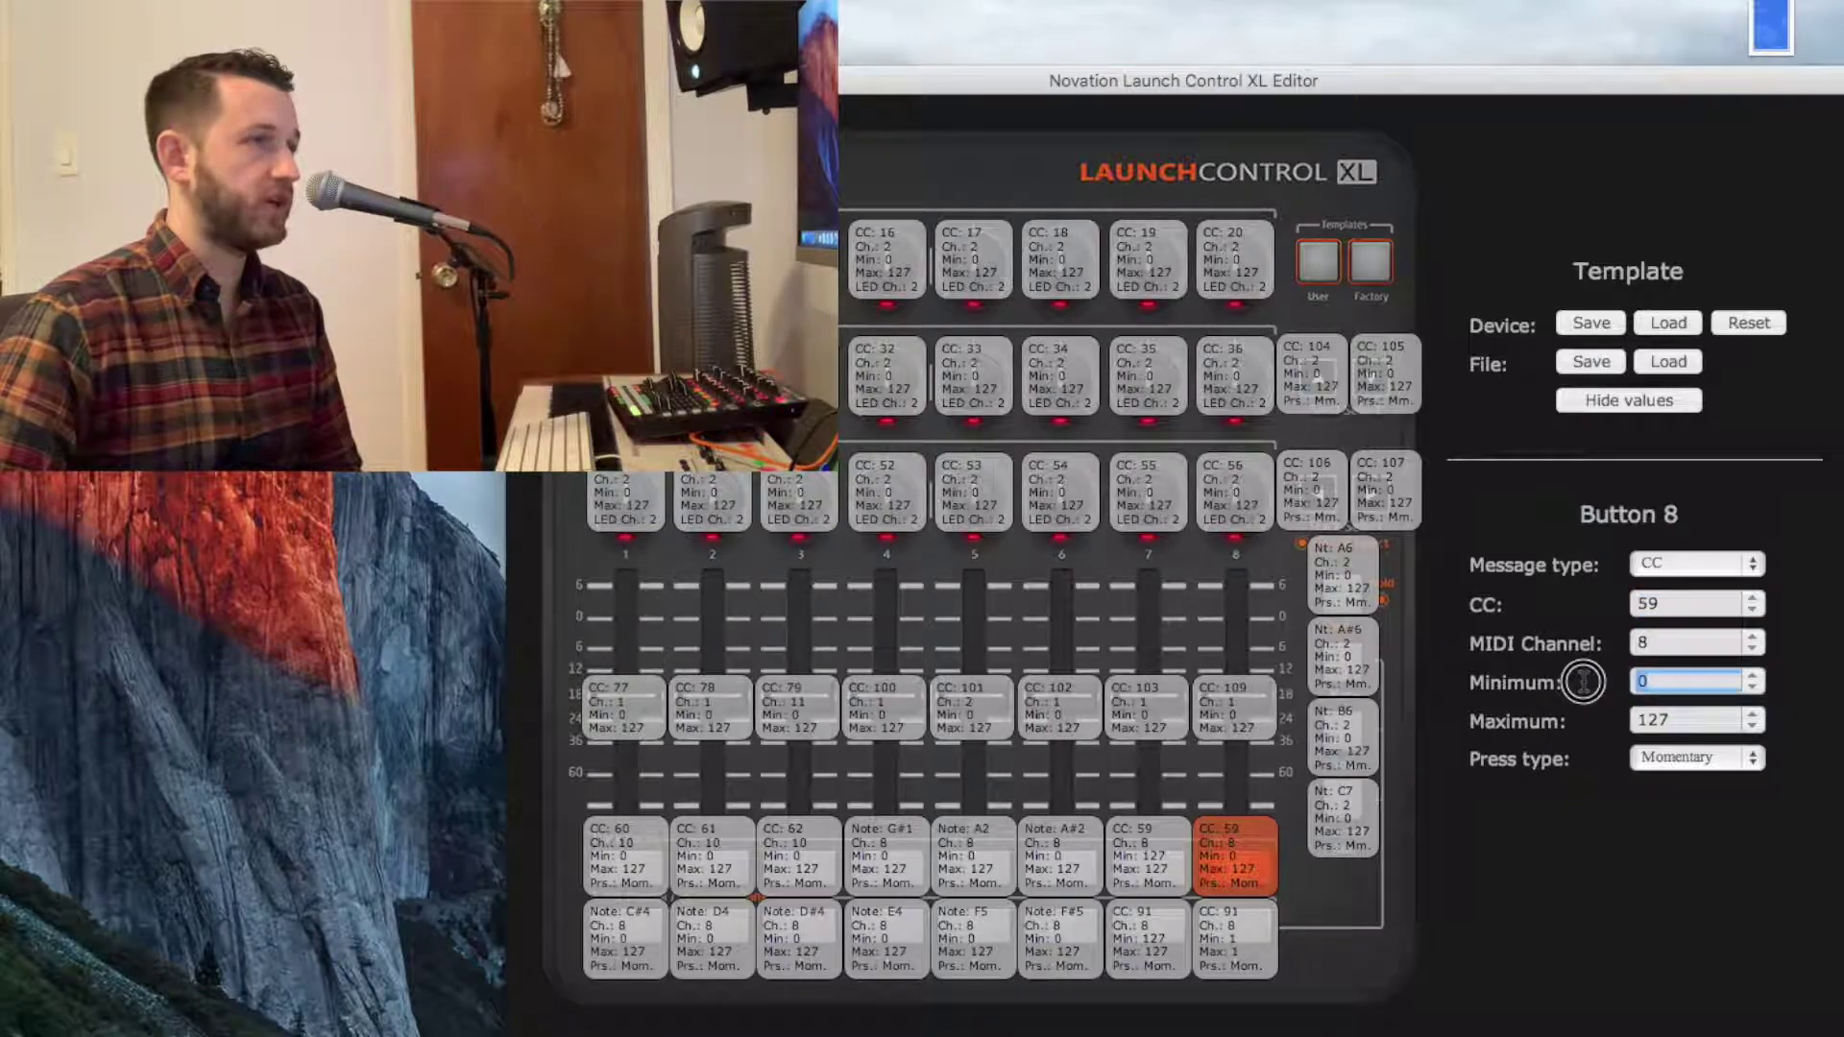
pyautogui.write('1')
pyautogui.press('Tab')
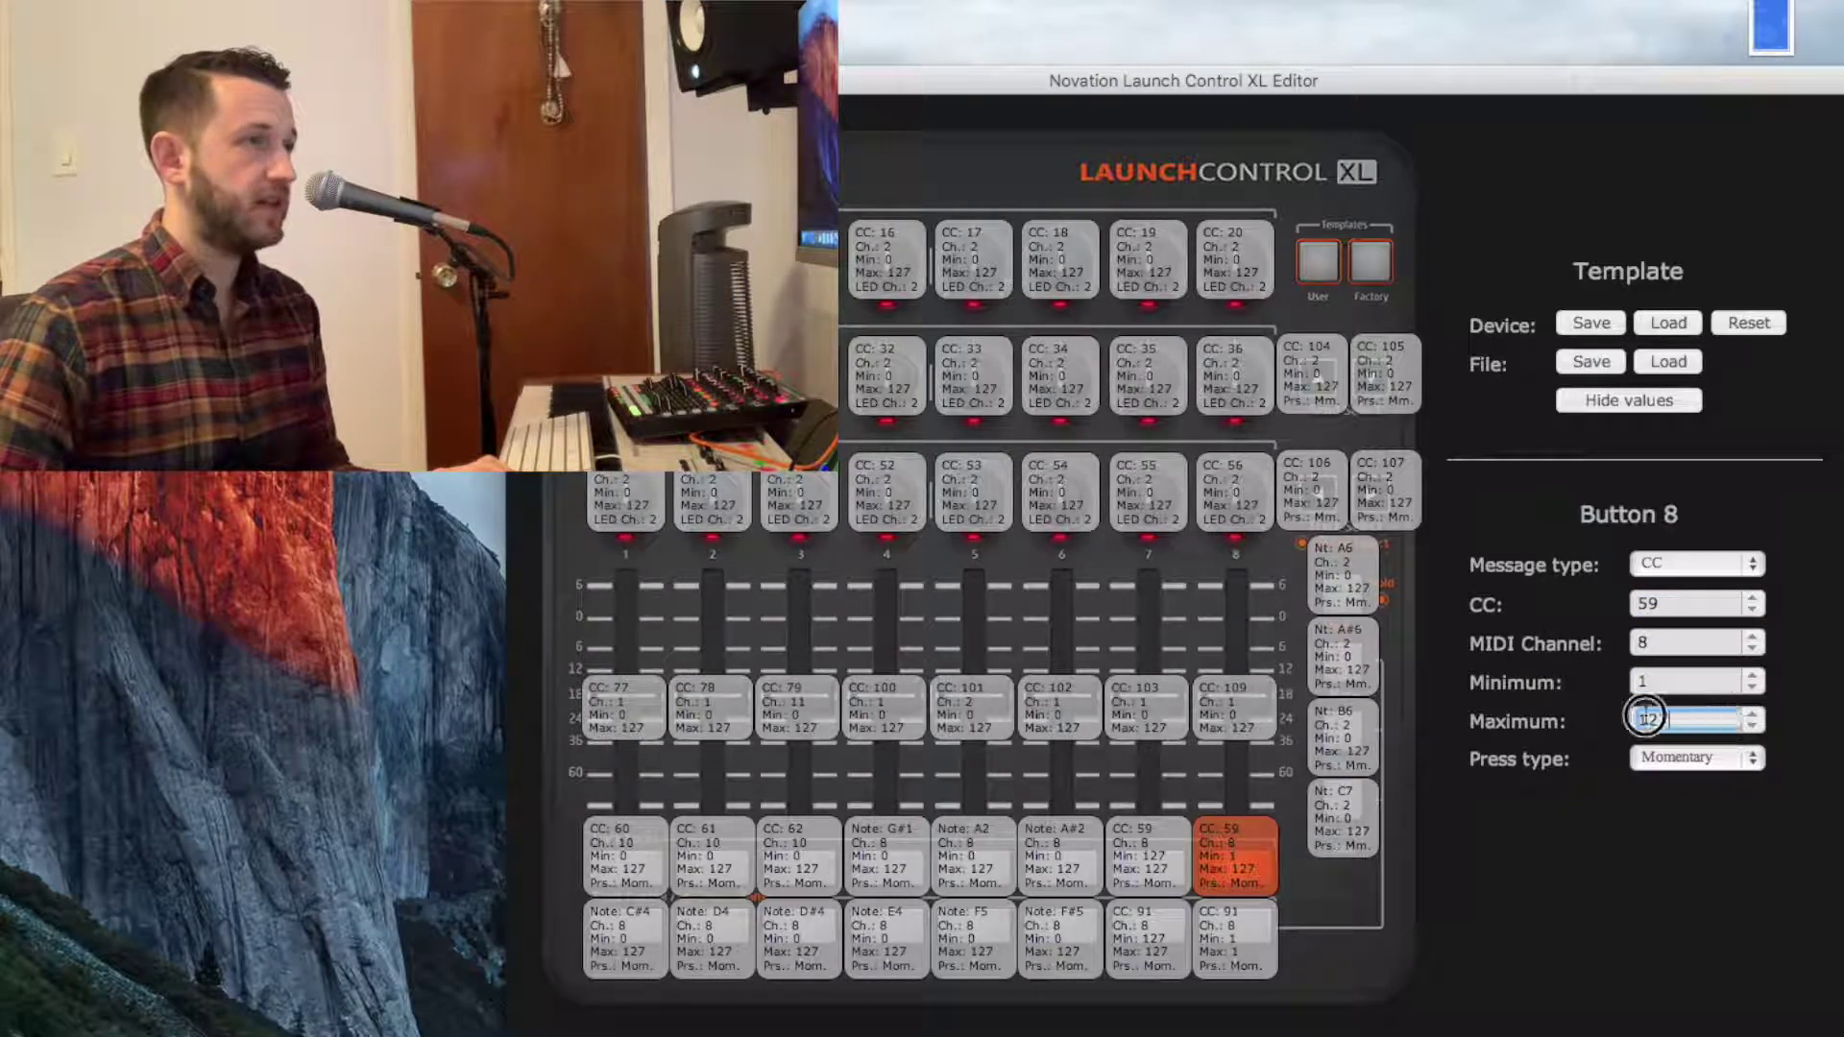
pyautogui.write('1')
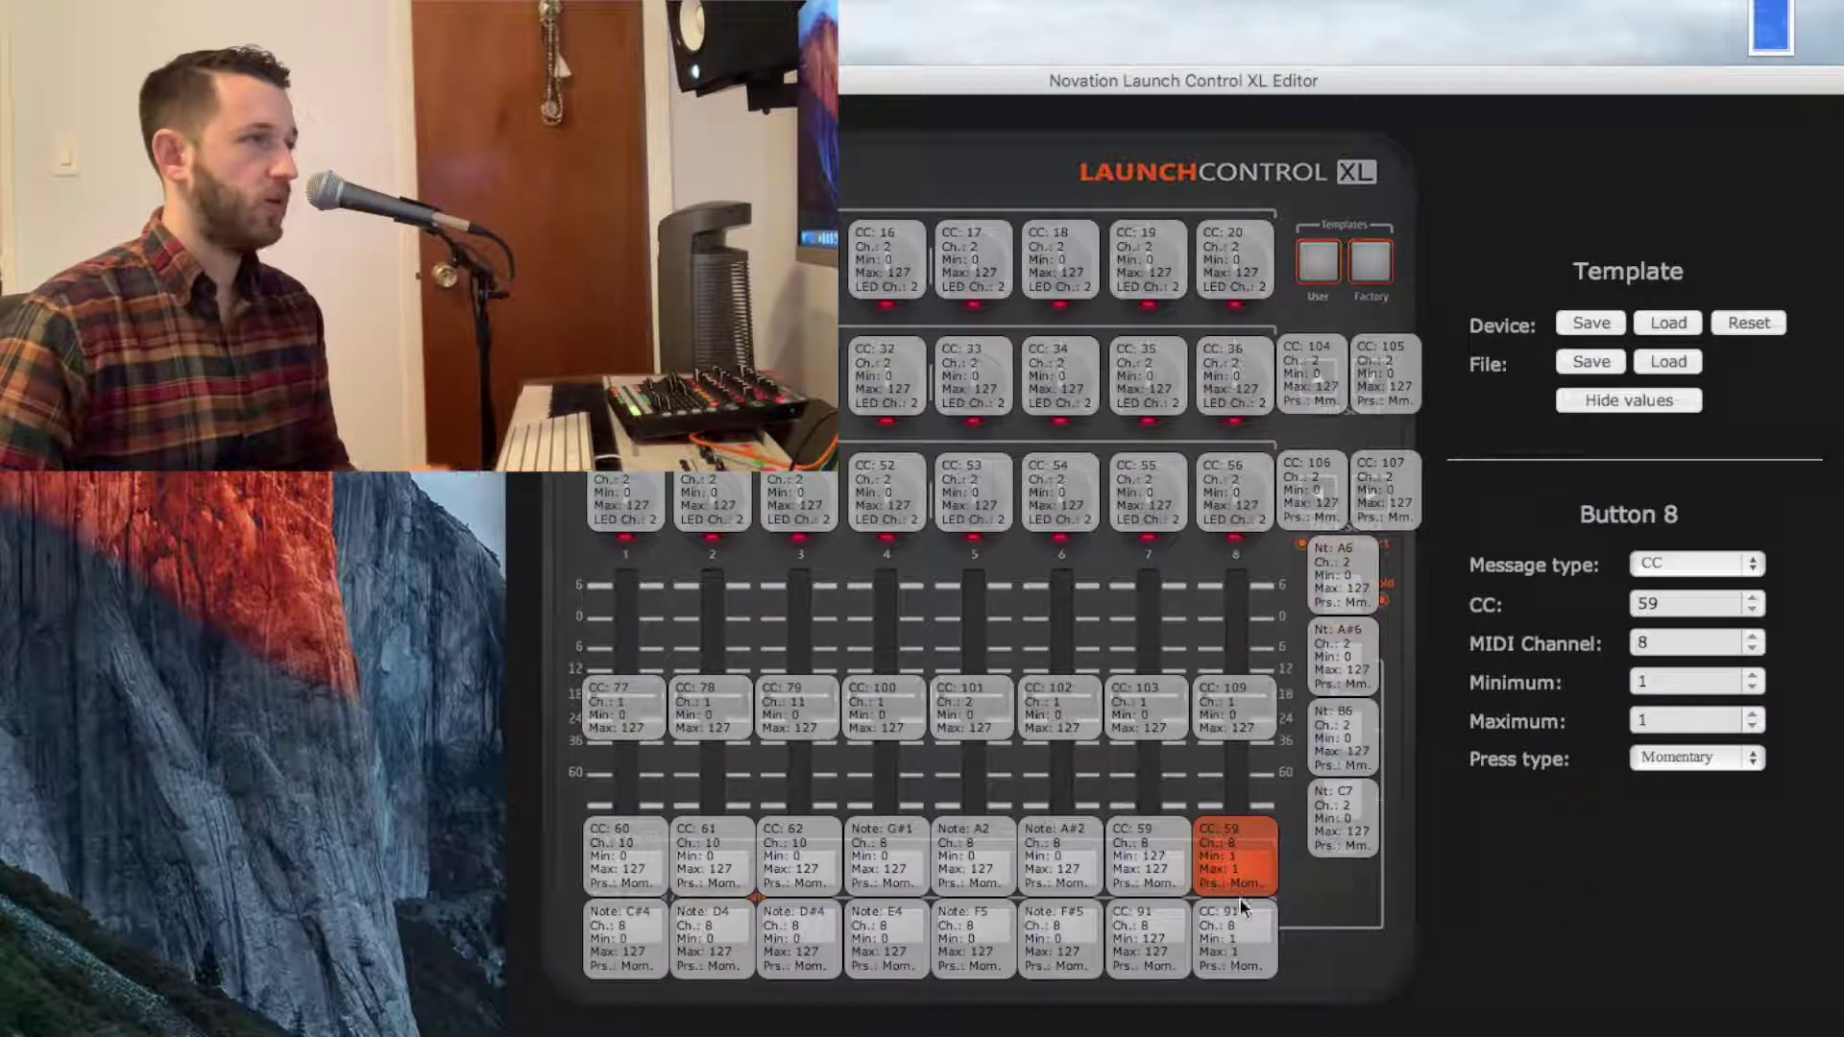
pyautogui.click(1146, 862)
pyautogui.click(1256, 862)
pyautogui.click(1151, 855)
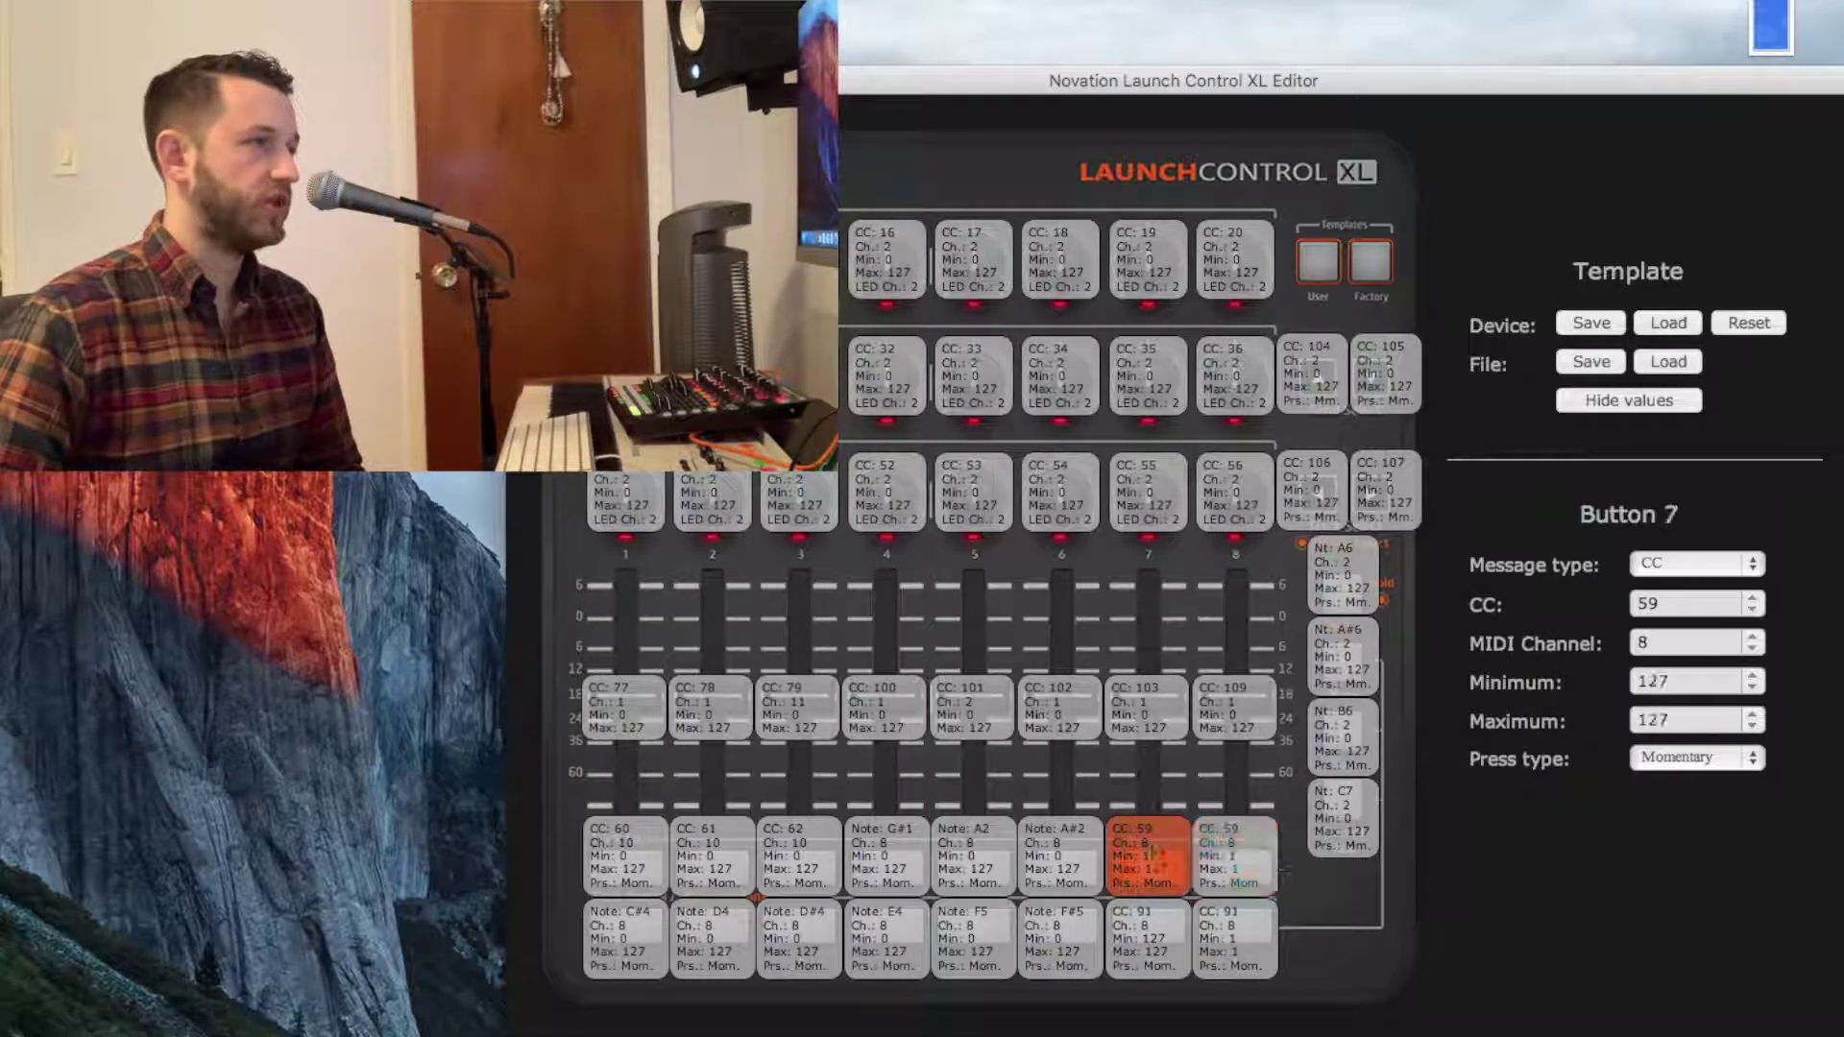
# Save the edited layout to the device, overwriting user template 8.
pyautogui.click(1596, 322)
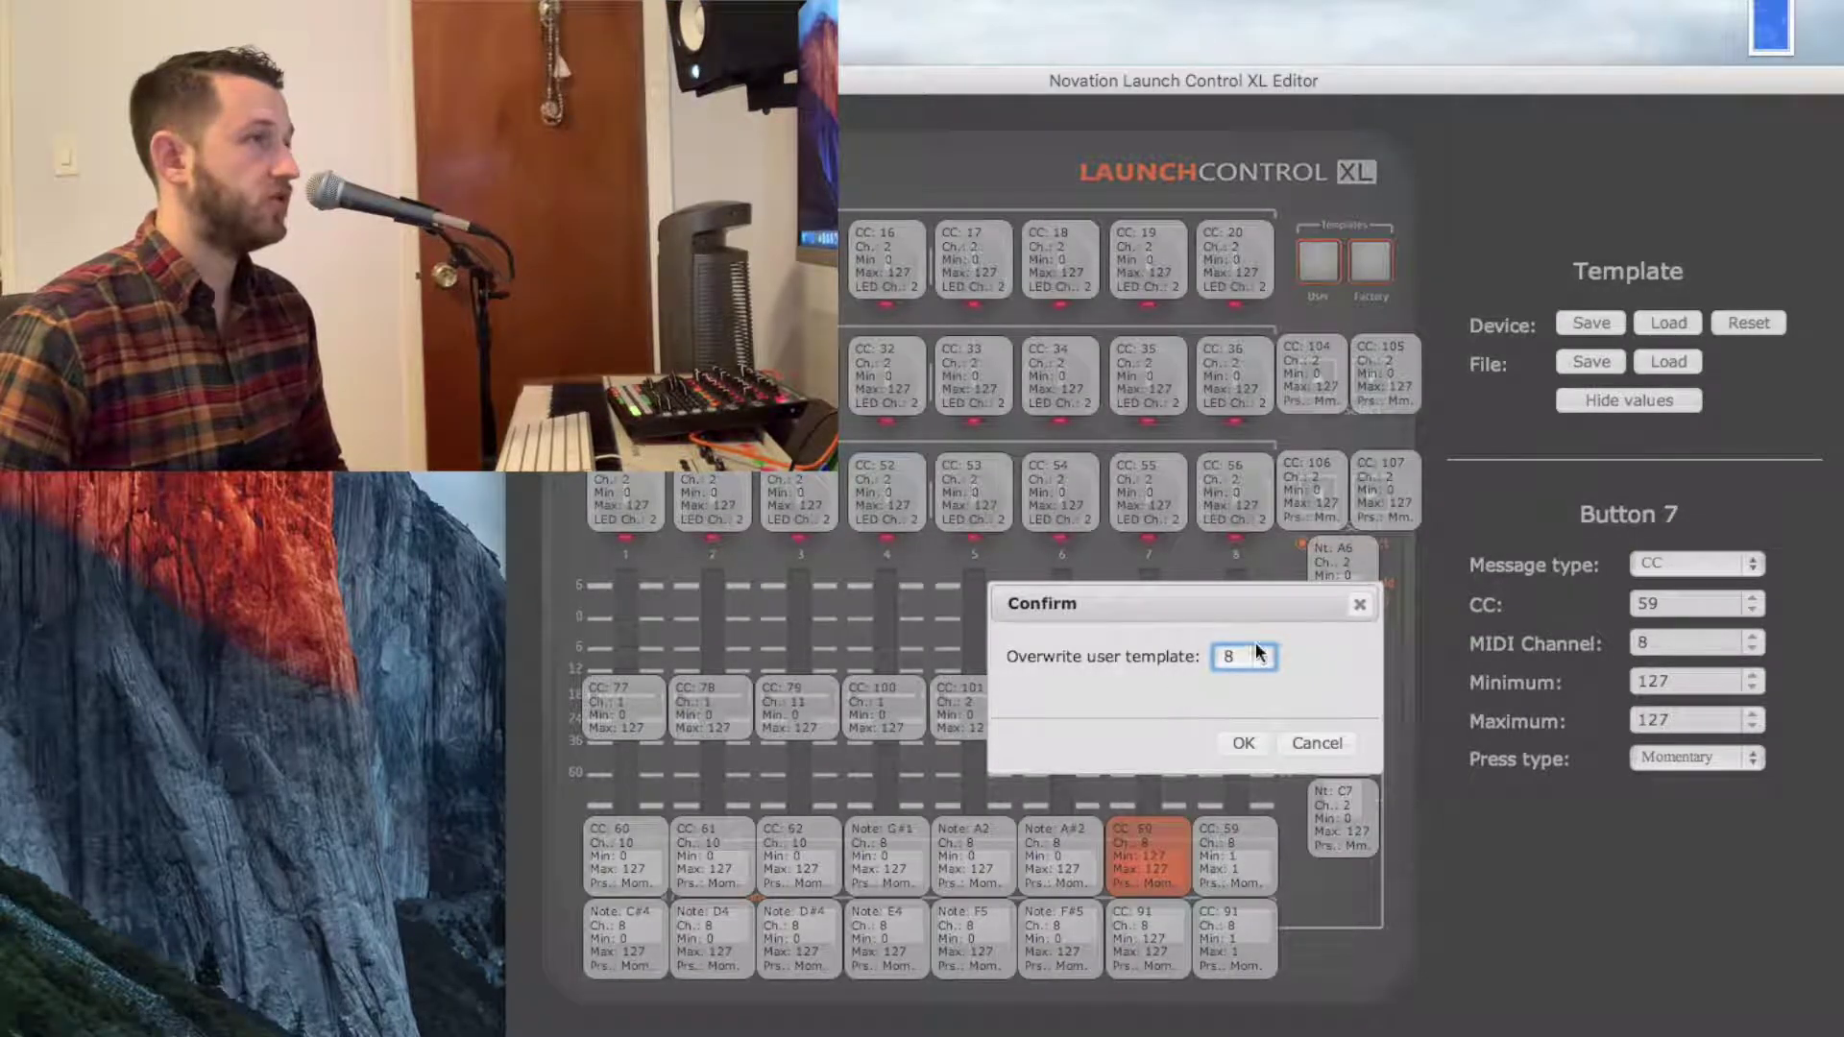
pyautogui.click(1245, 744)
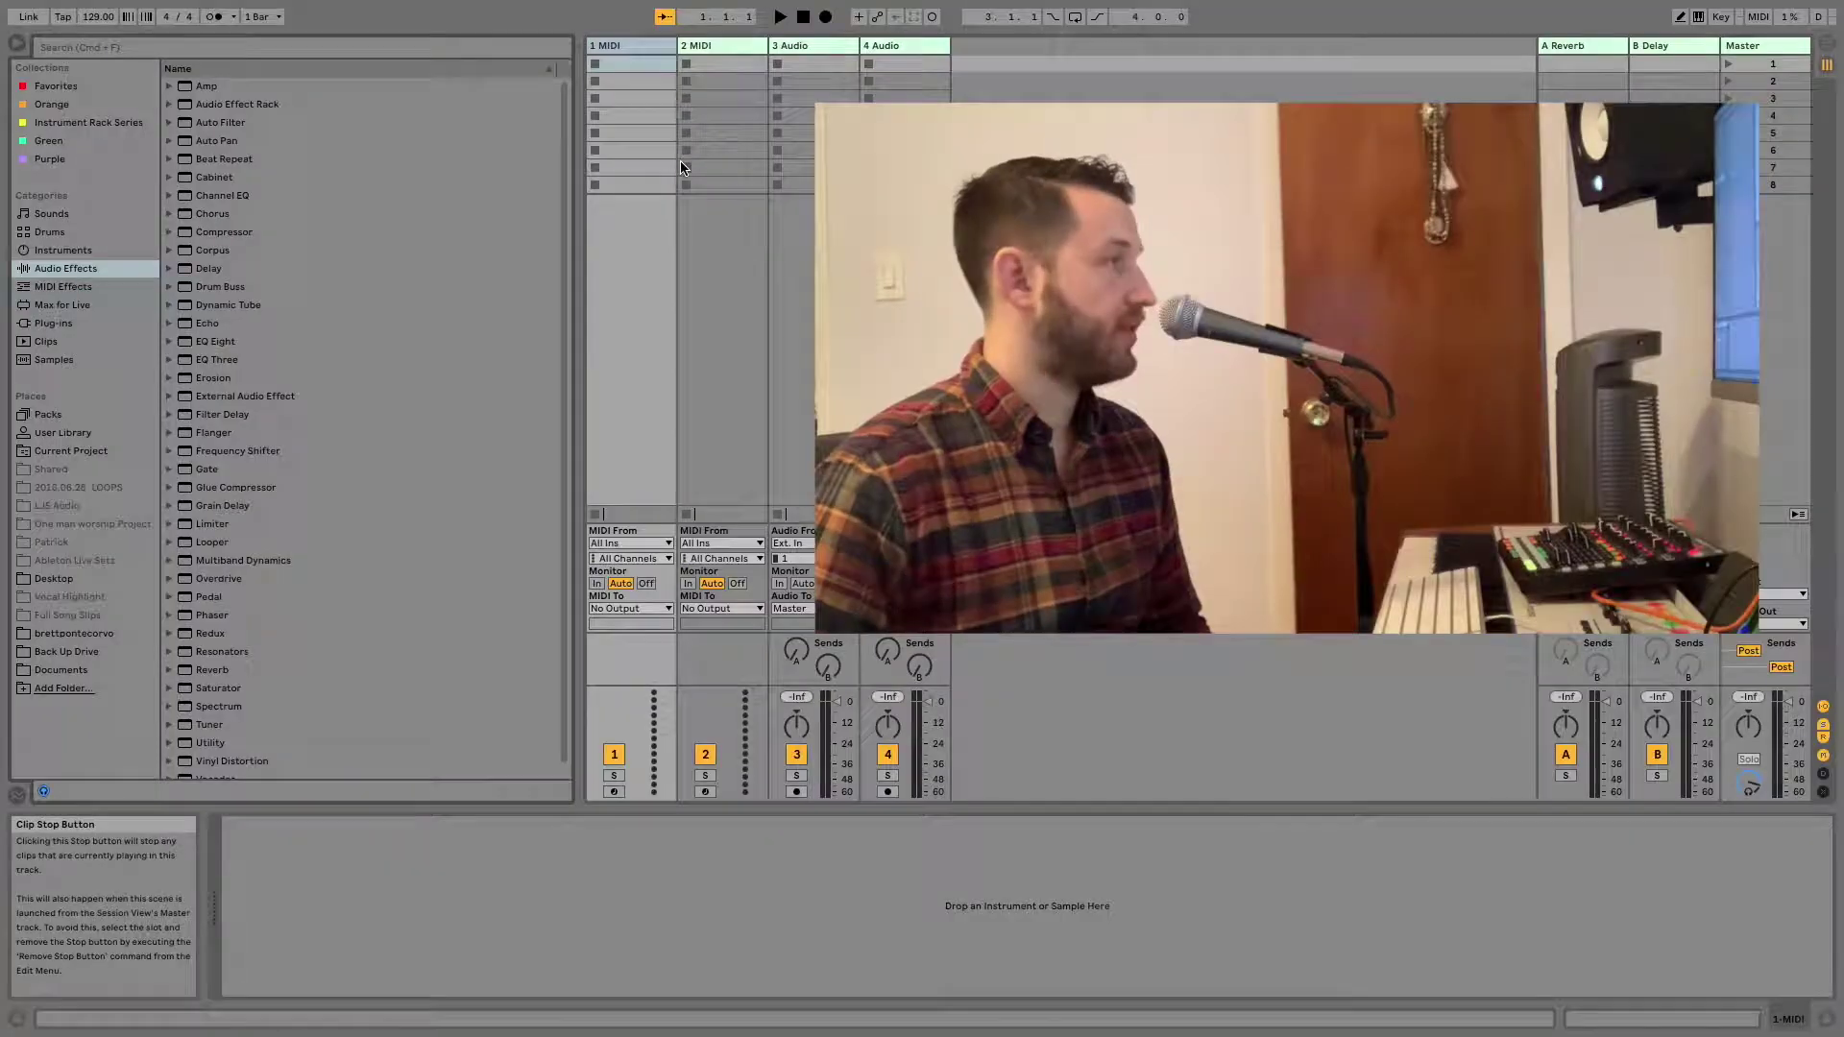
# Enter MIDI Map Mode and choose Song Tempo as the mapping target.
pyautogui.click(17, 44)
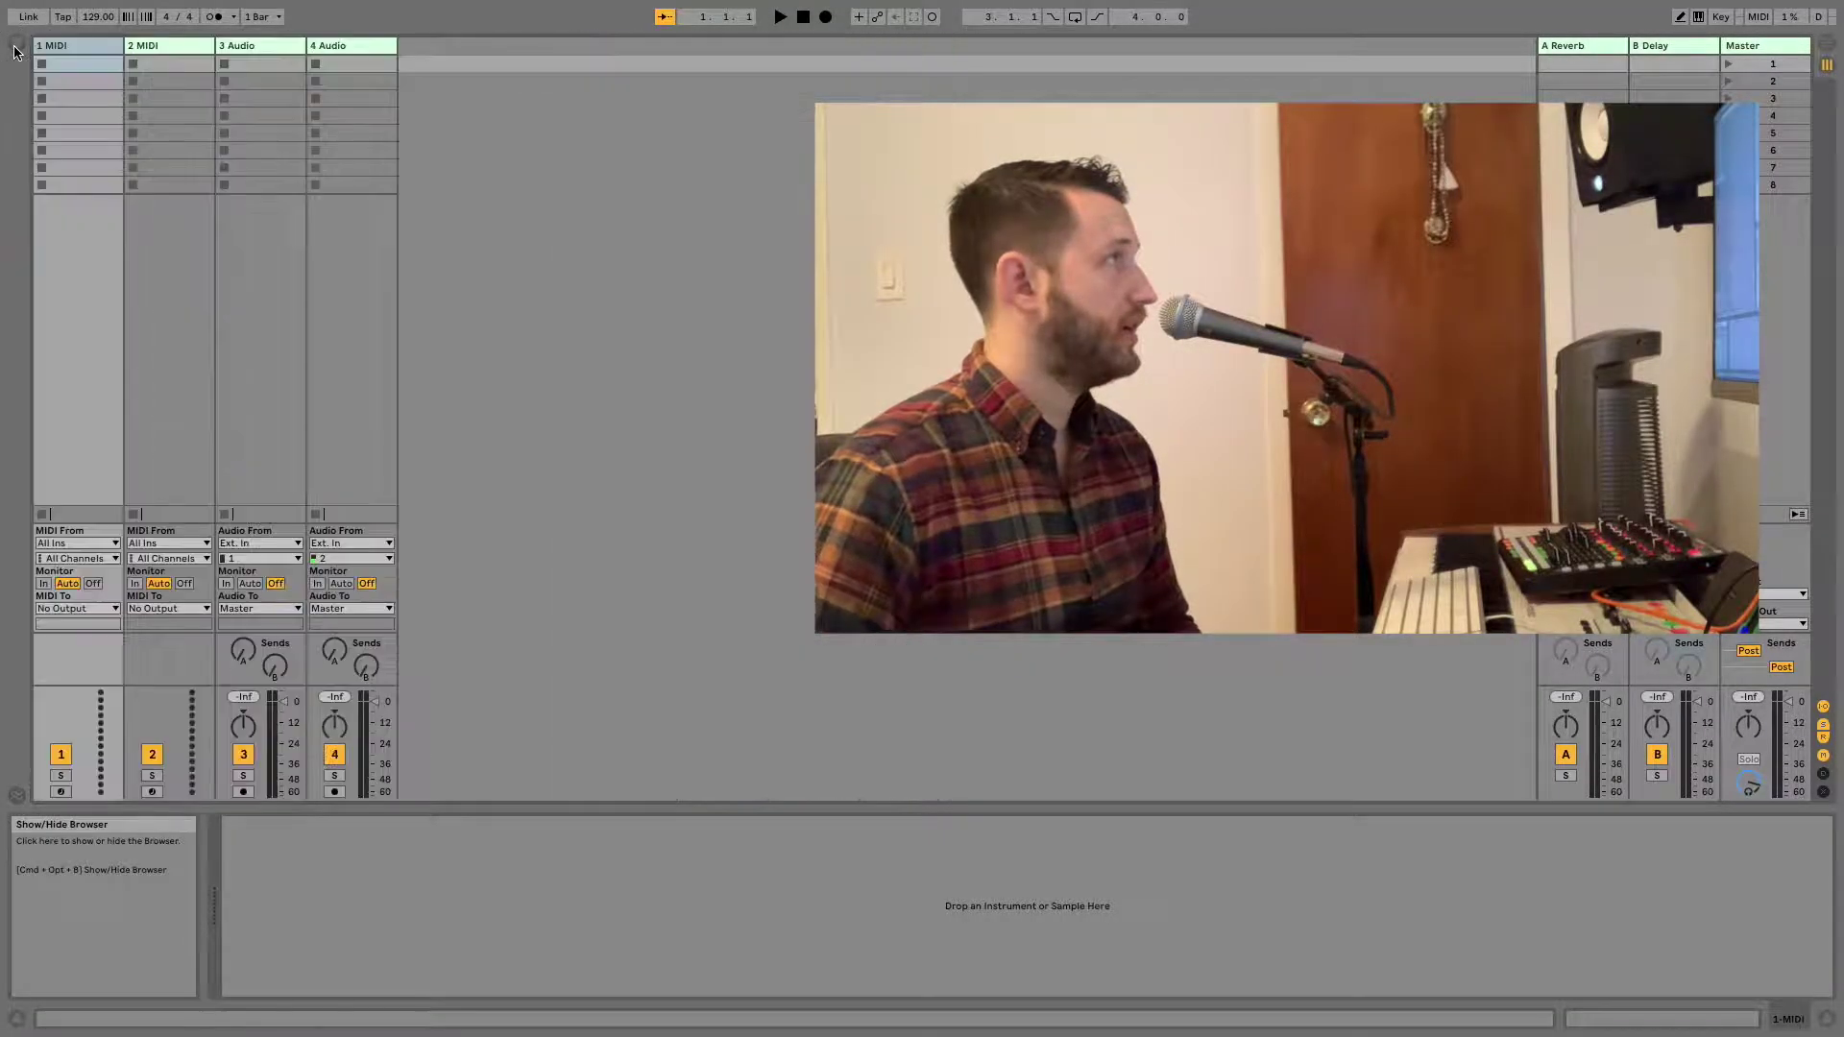
pyautogui.click(17, 43)
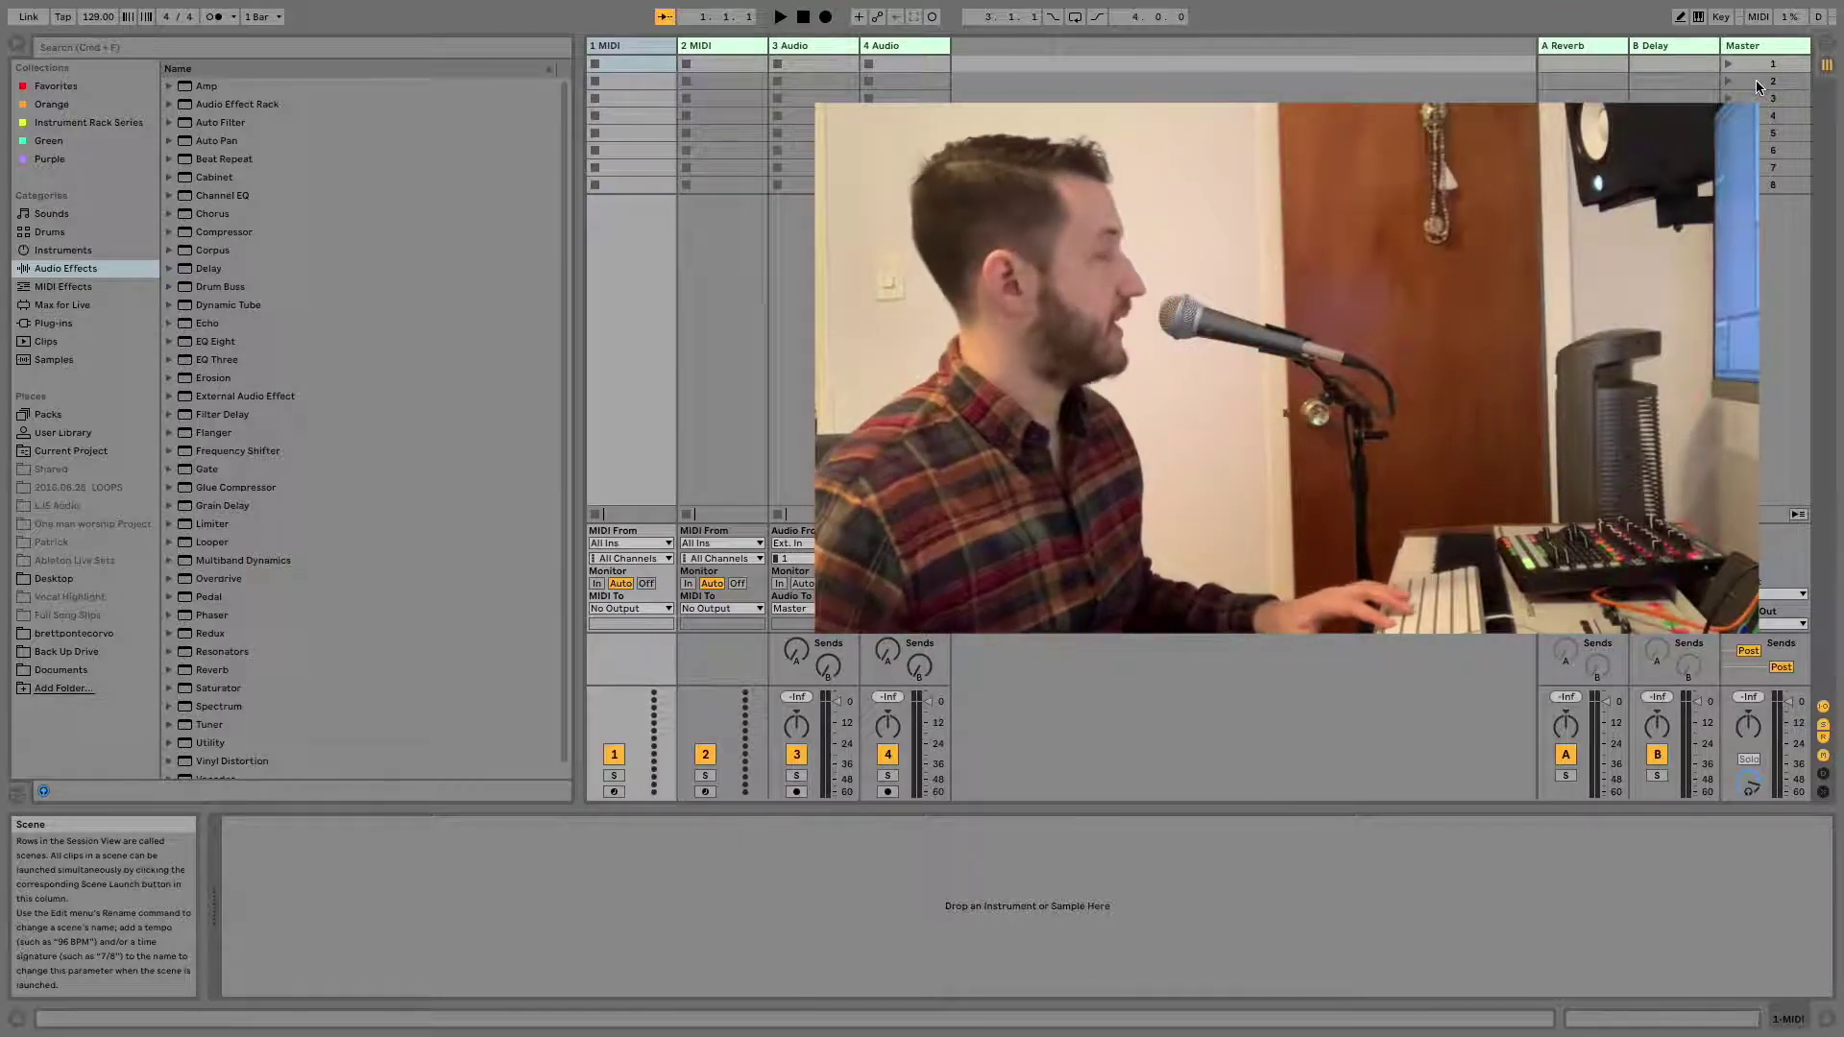
pyautogui.press('super+m')
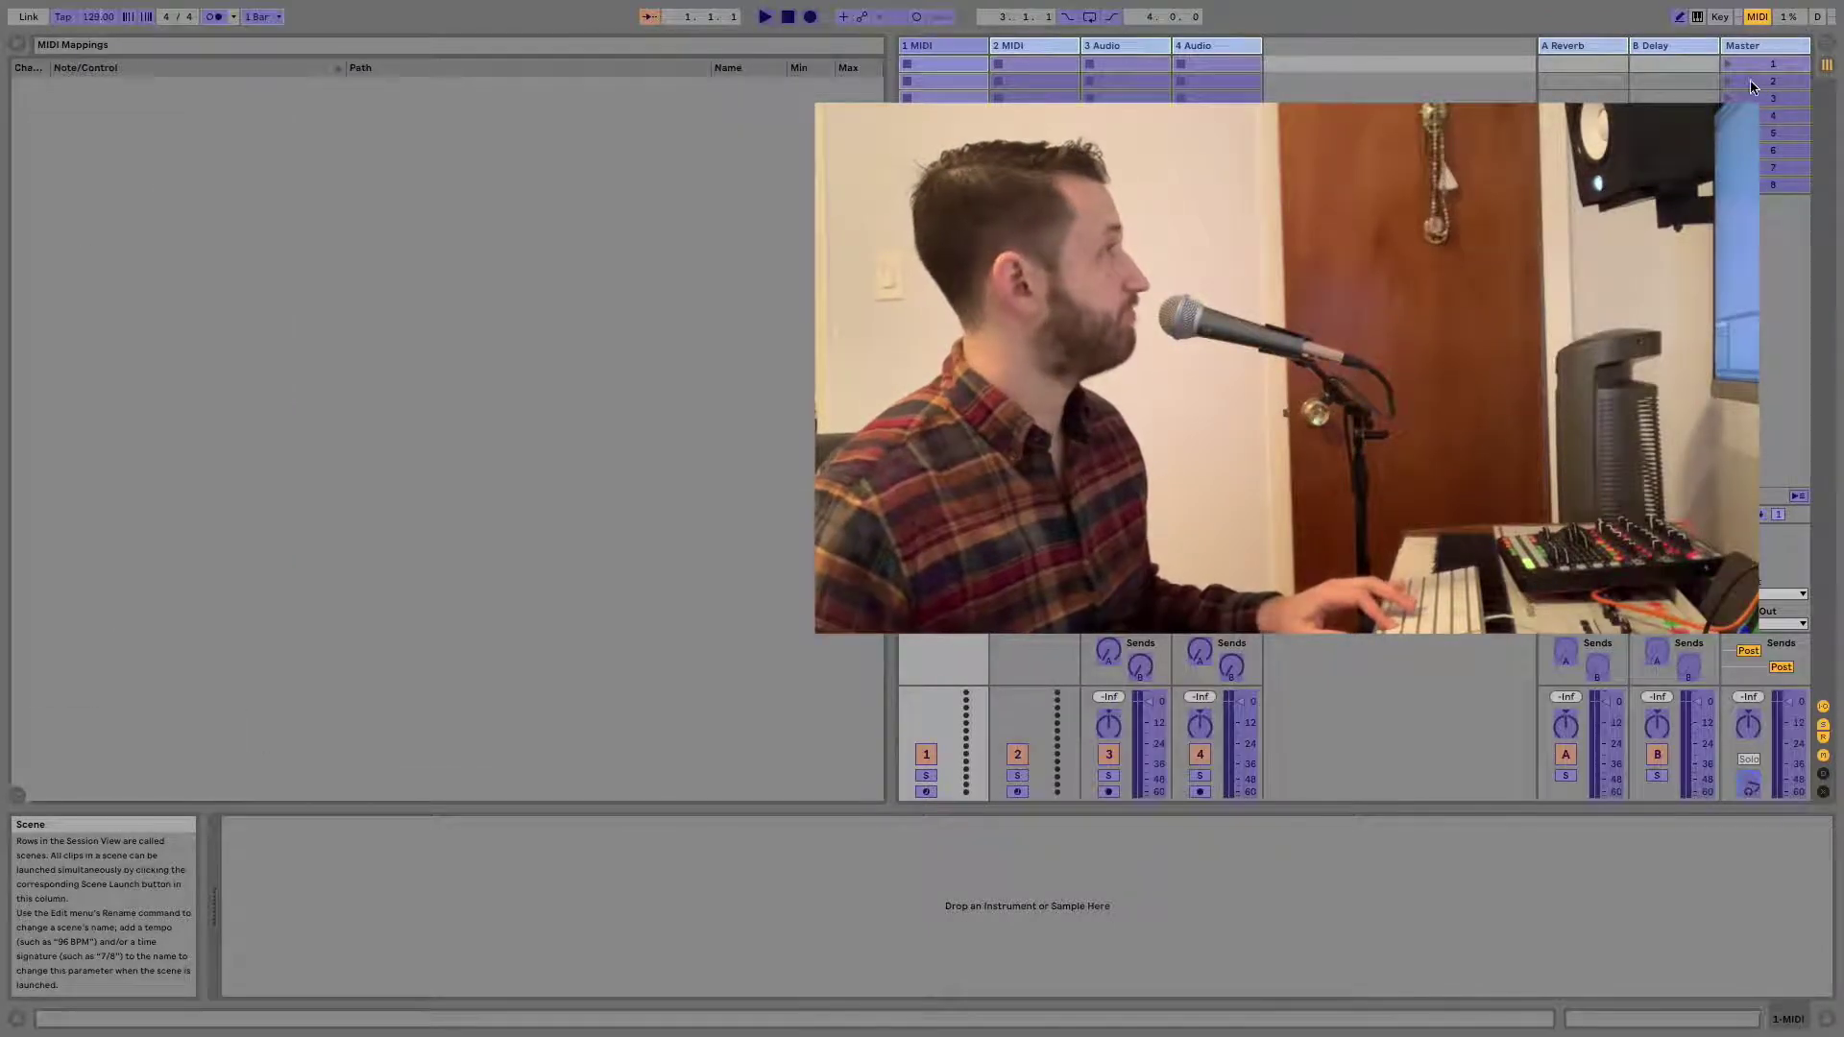
pyautogui.click(94, 18)
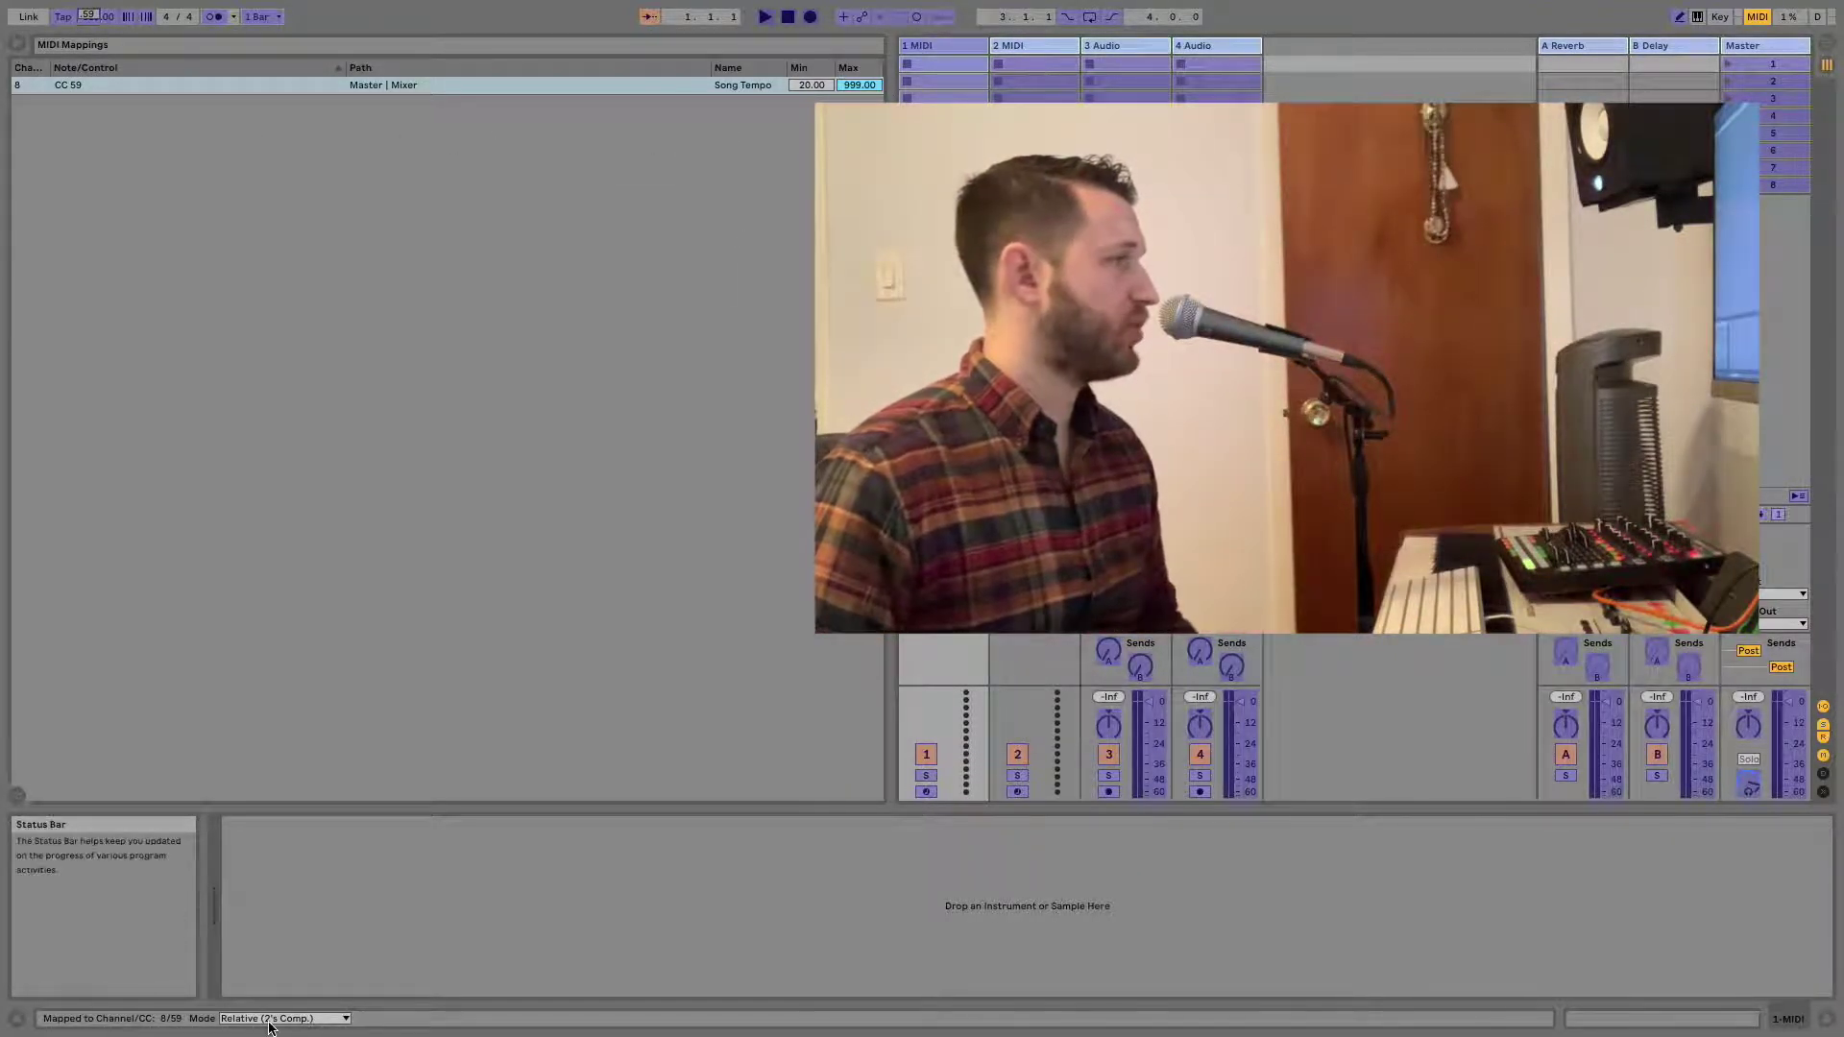
# Keep the CC 59 tempo mapping in Relative (2's Comp.) mode.
pyautogui.click(238, 1020)
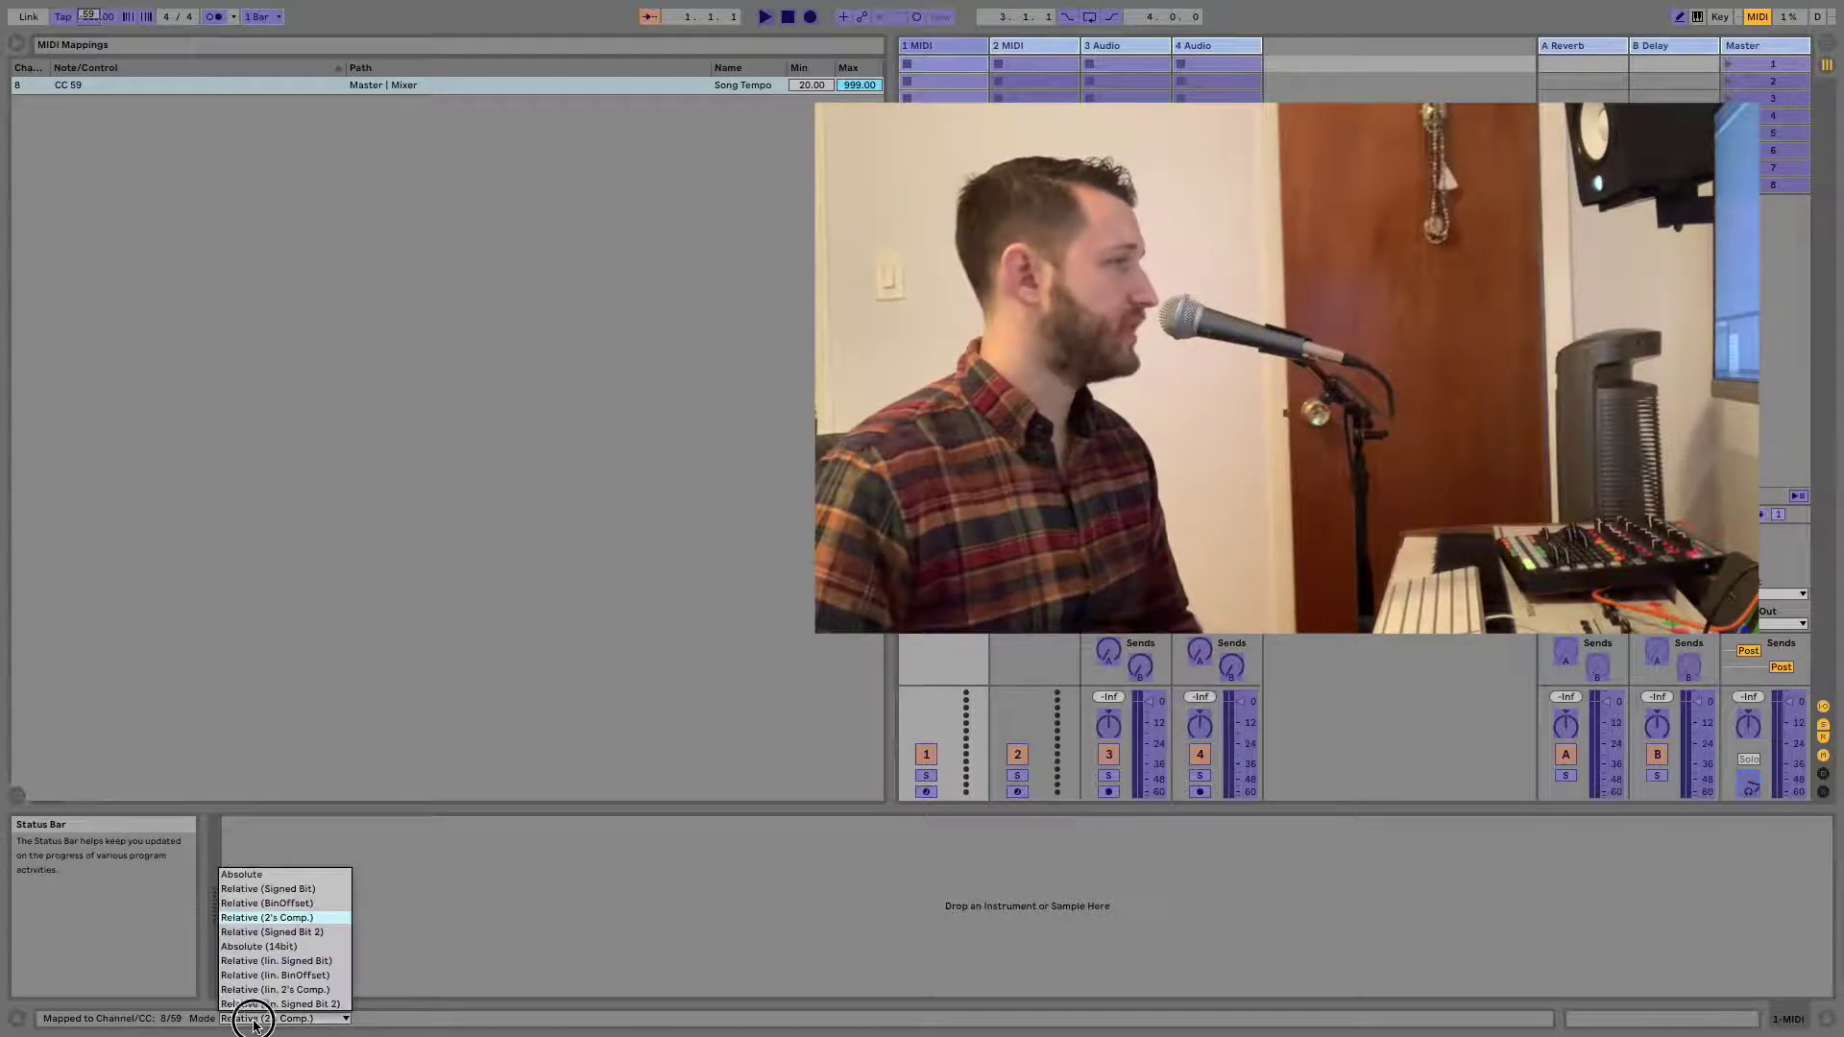
pyautogui.click(269, 917)
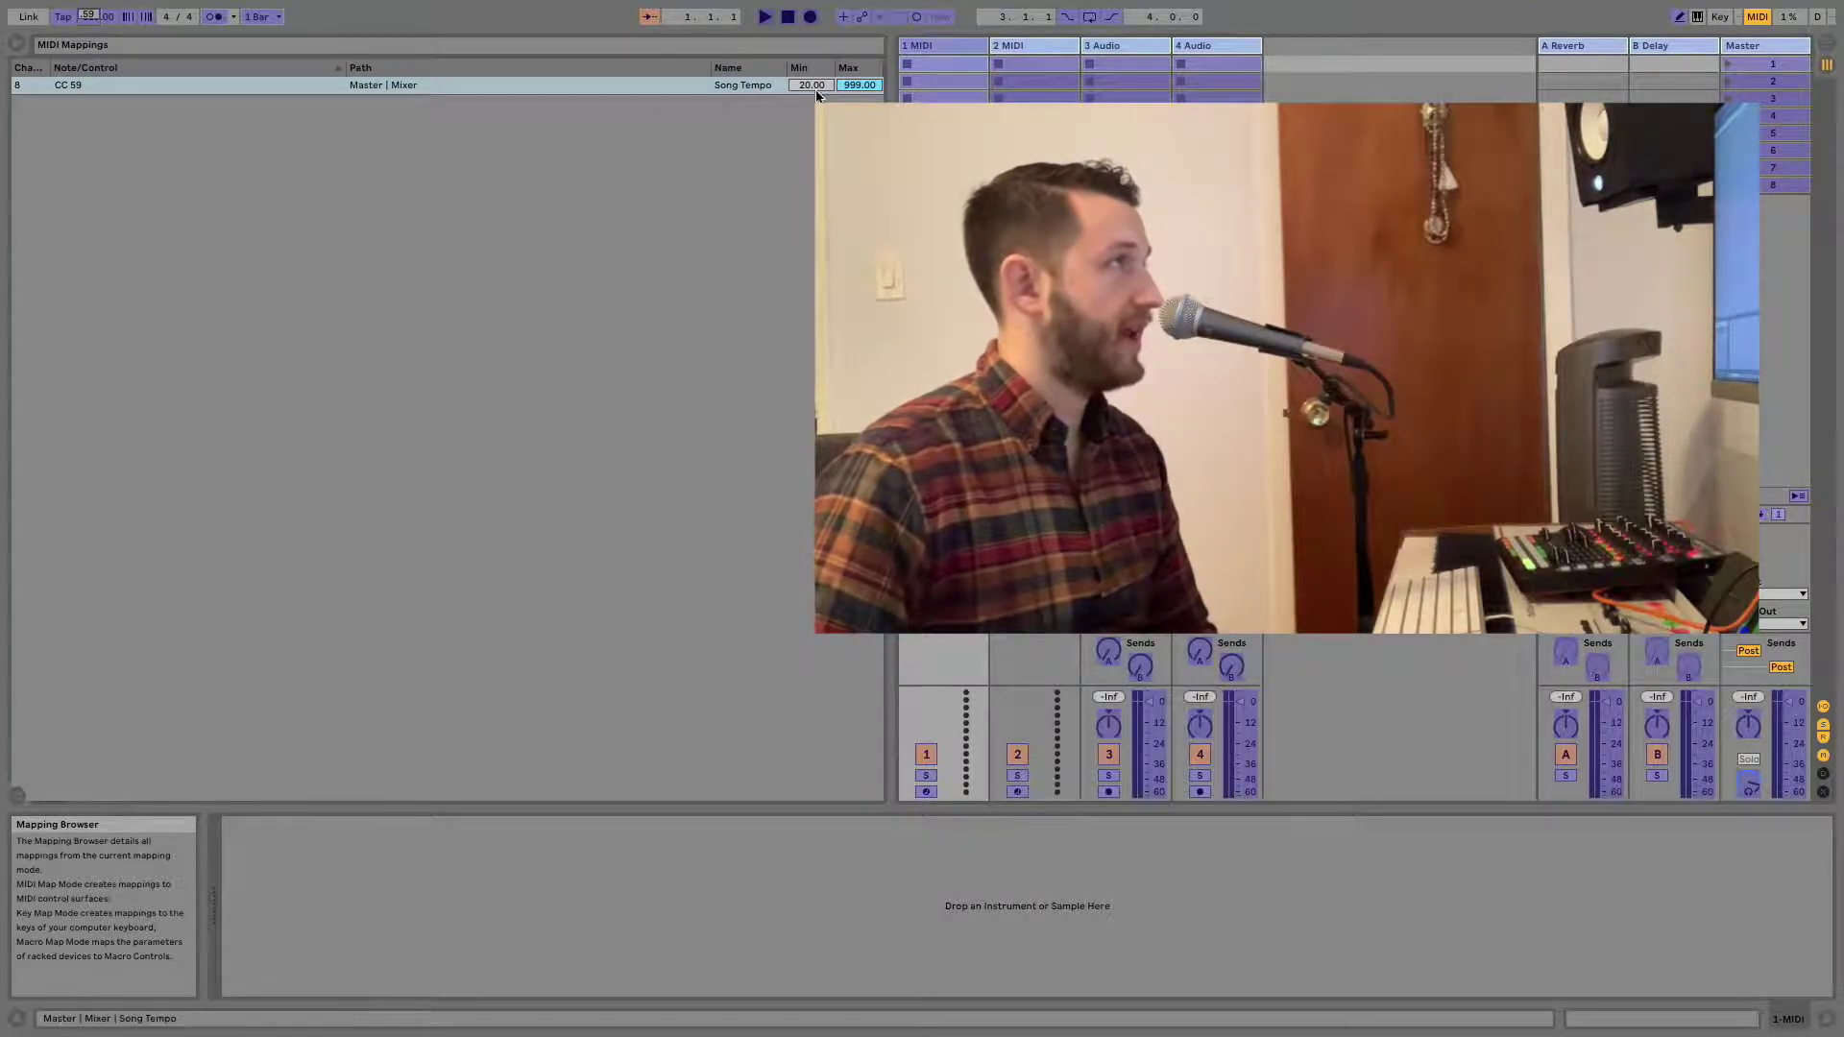
pyautogui.click(872, 86)
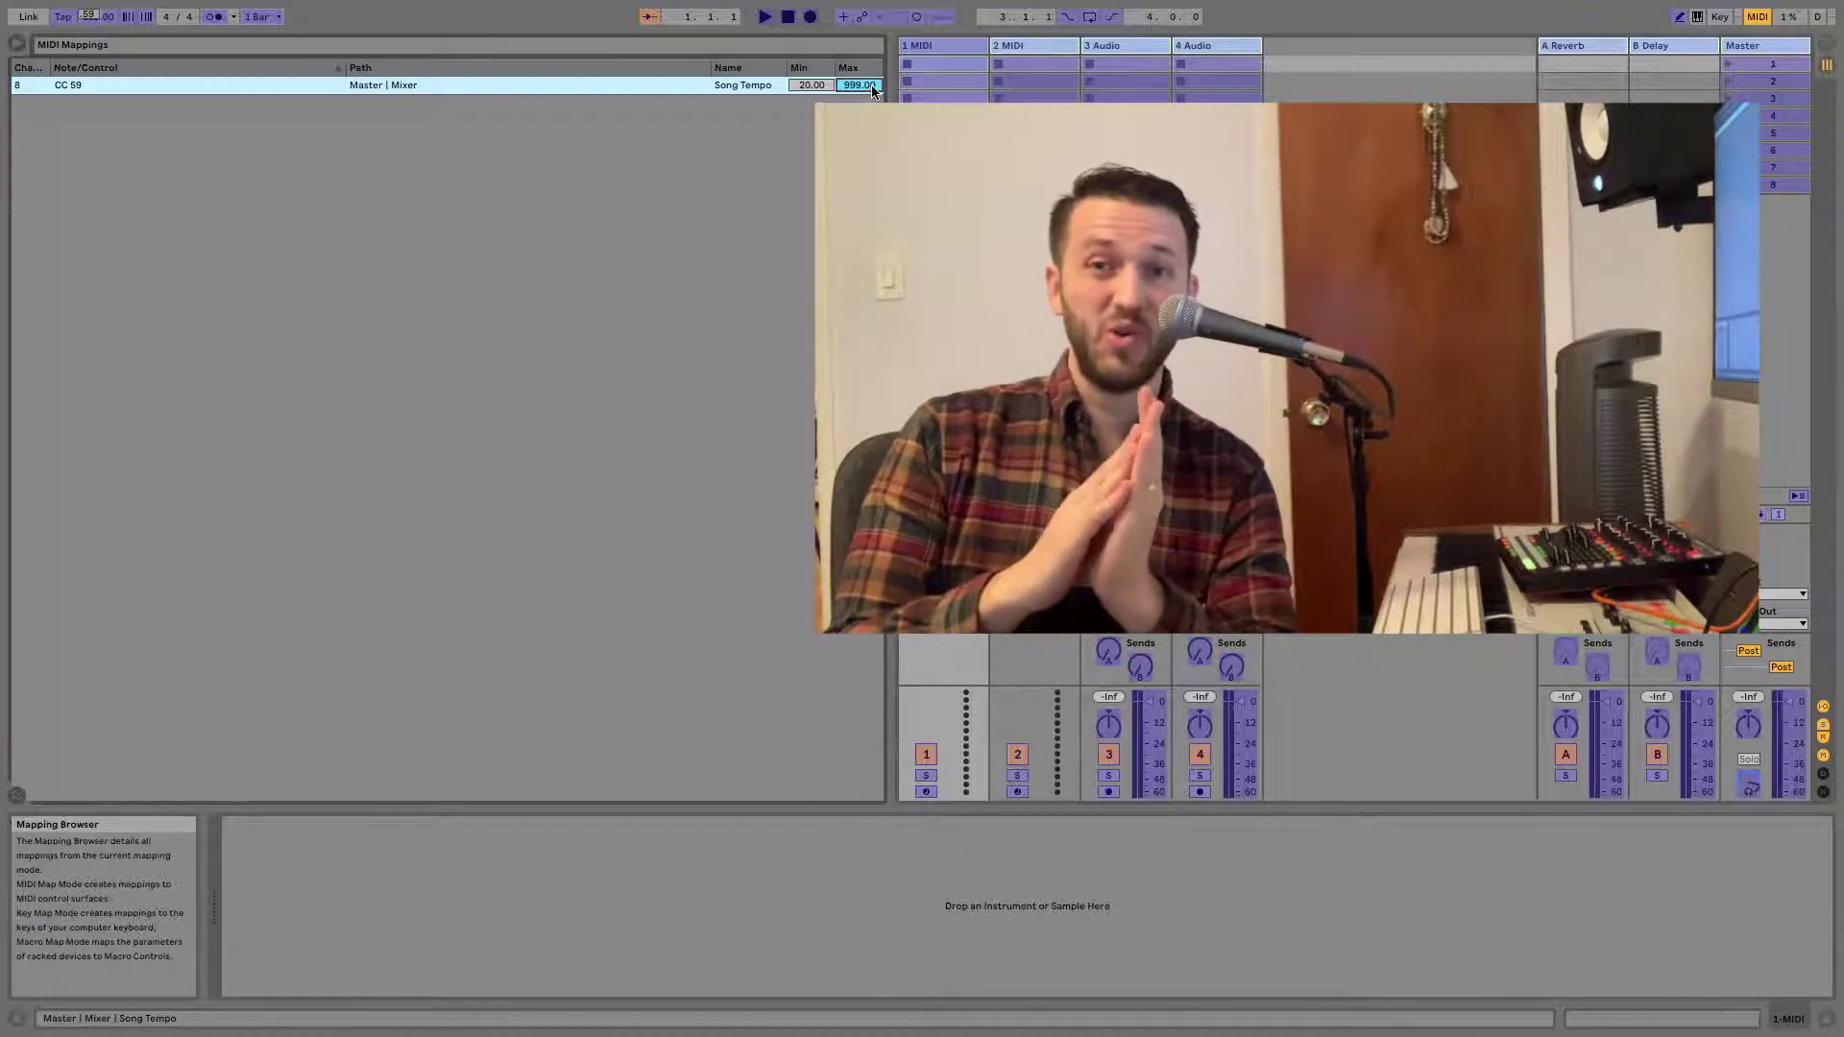
pyautogui.press('F12')
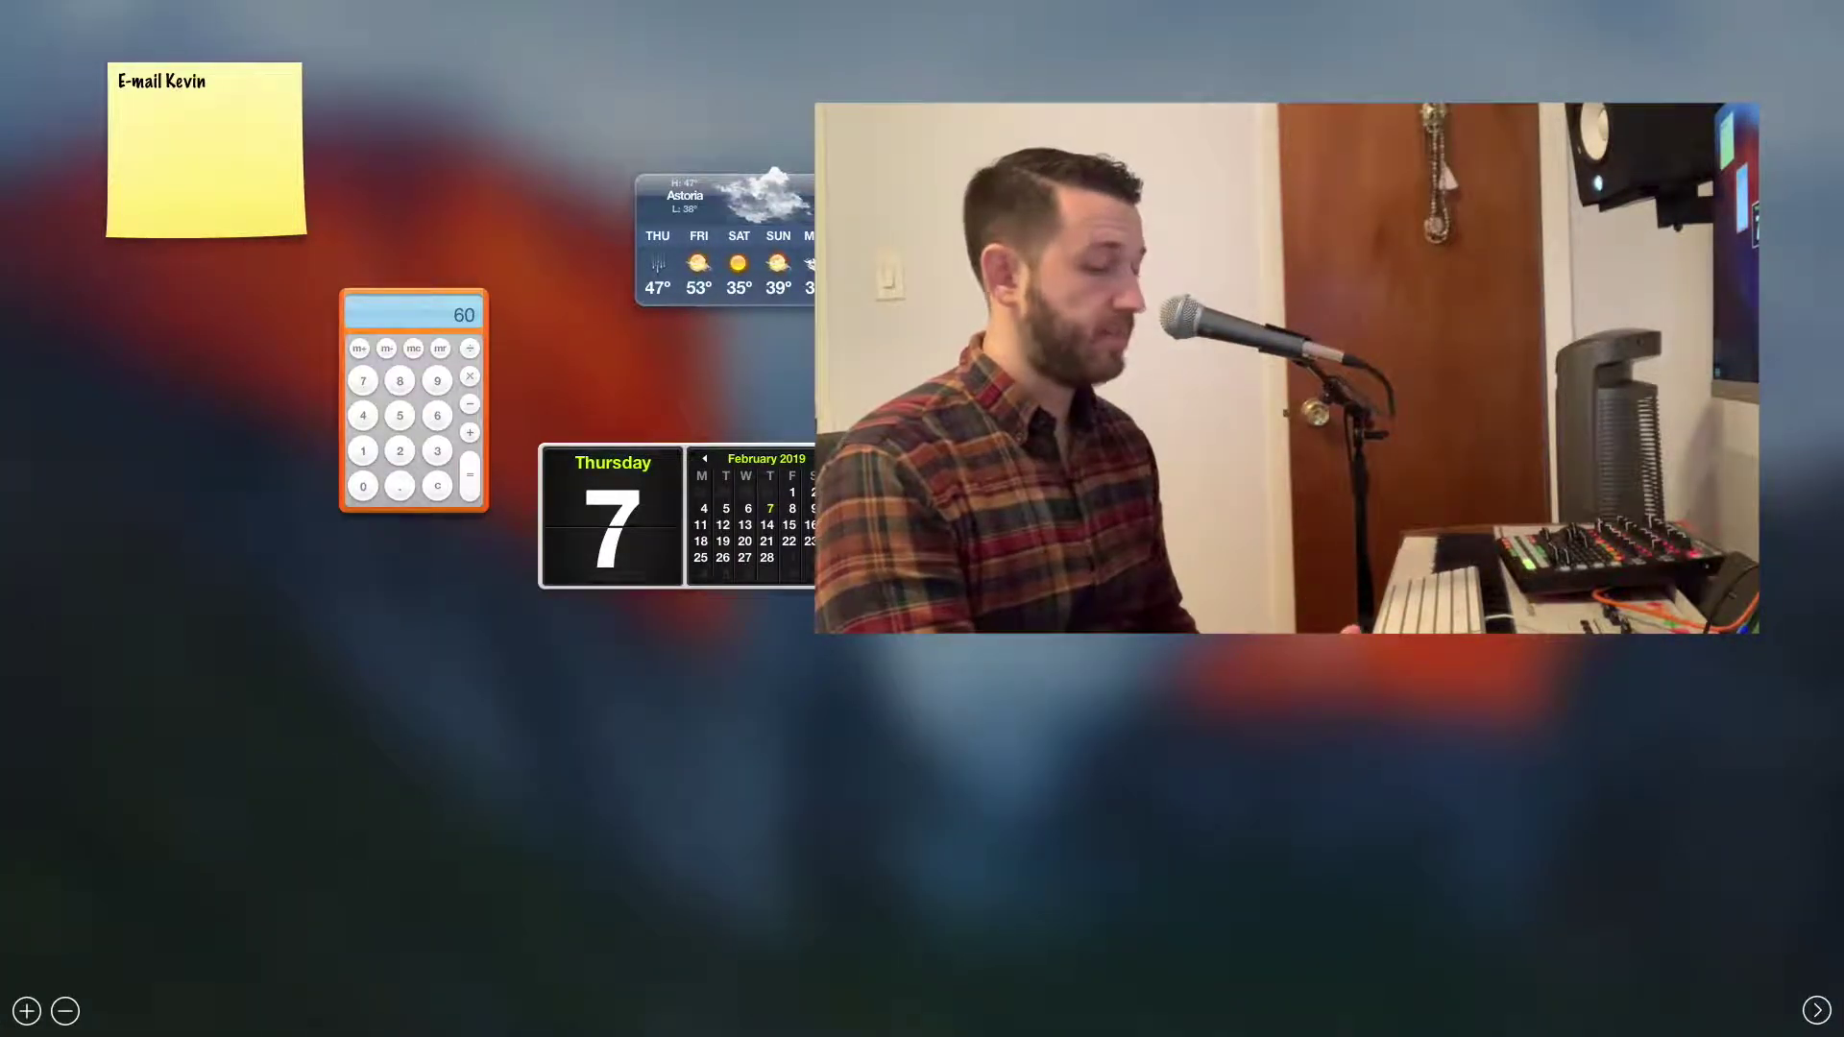
# Calculate 60+68+60, 16×16 and 128+128+60 (316) in the Dashboard calculator, then exit Dashboard.
pyautogui.write('+68=')
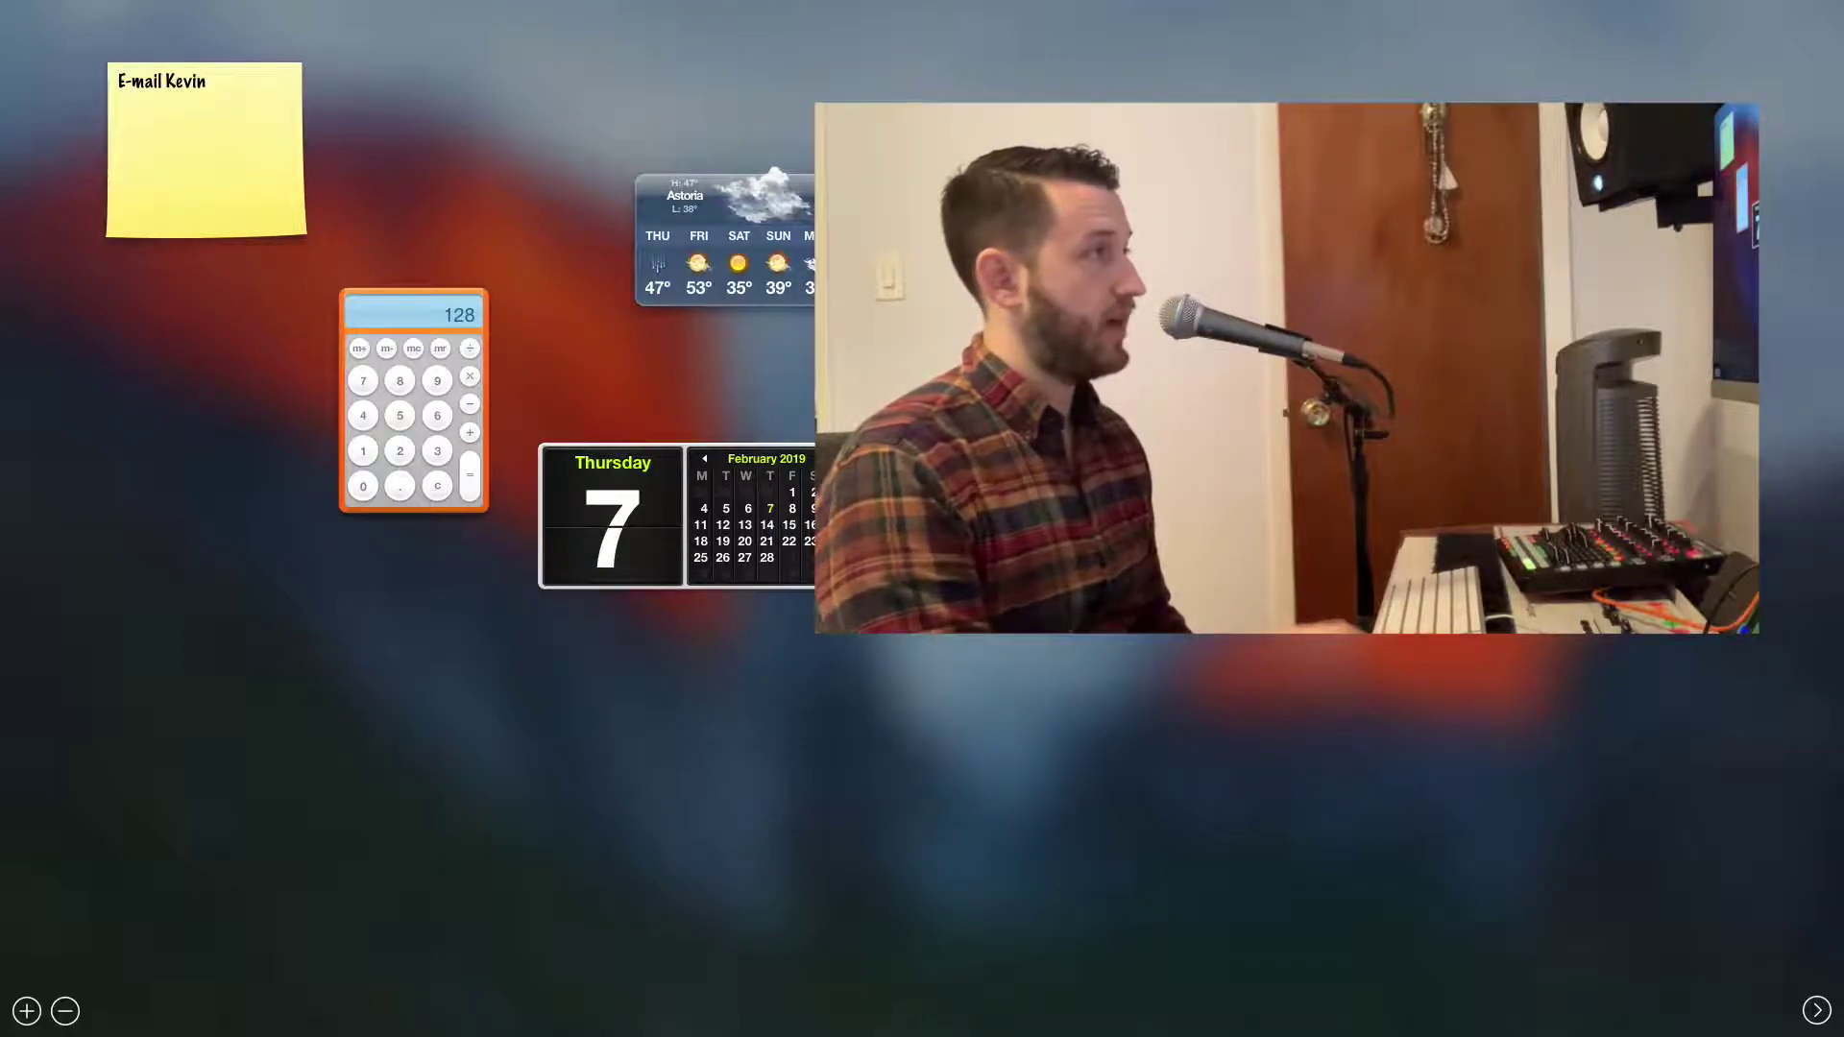
pyautogui.write('+60=')
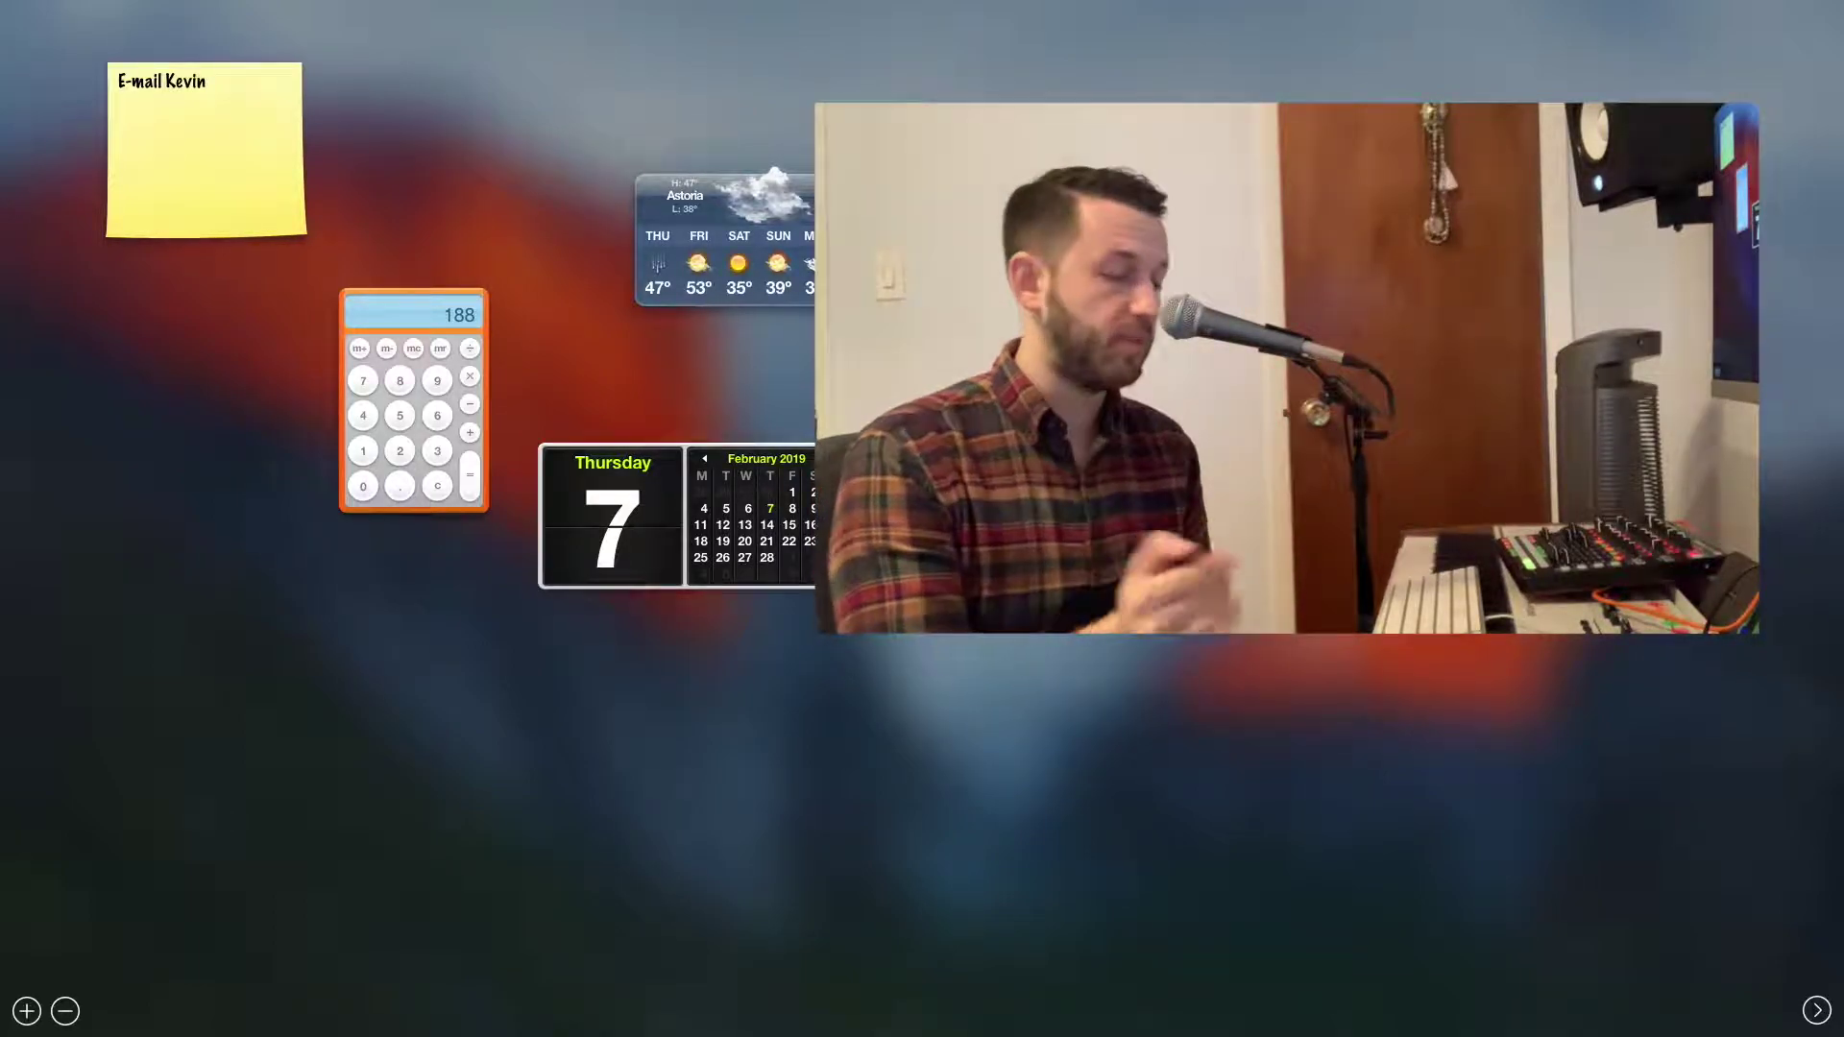
pyautogui.press('c')
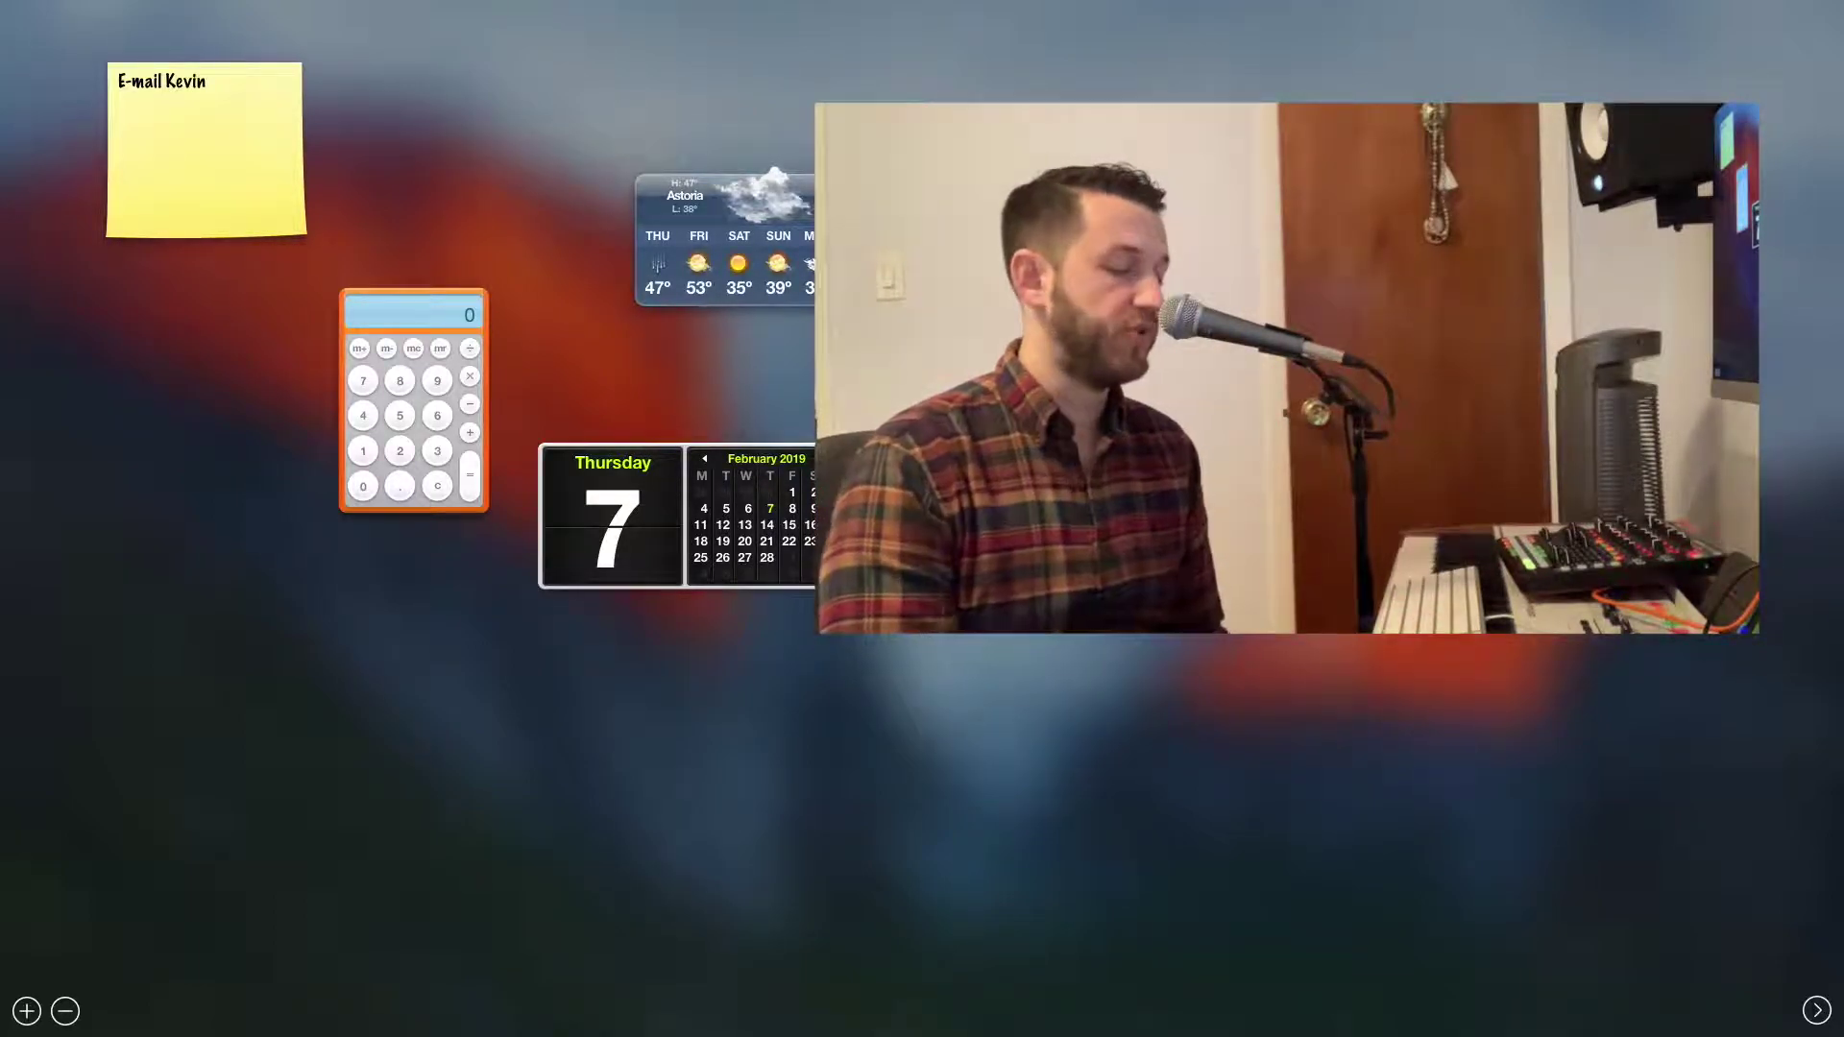
pyautogui.write('16*16')
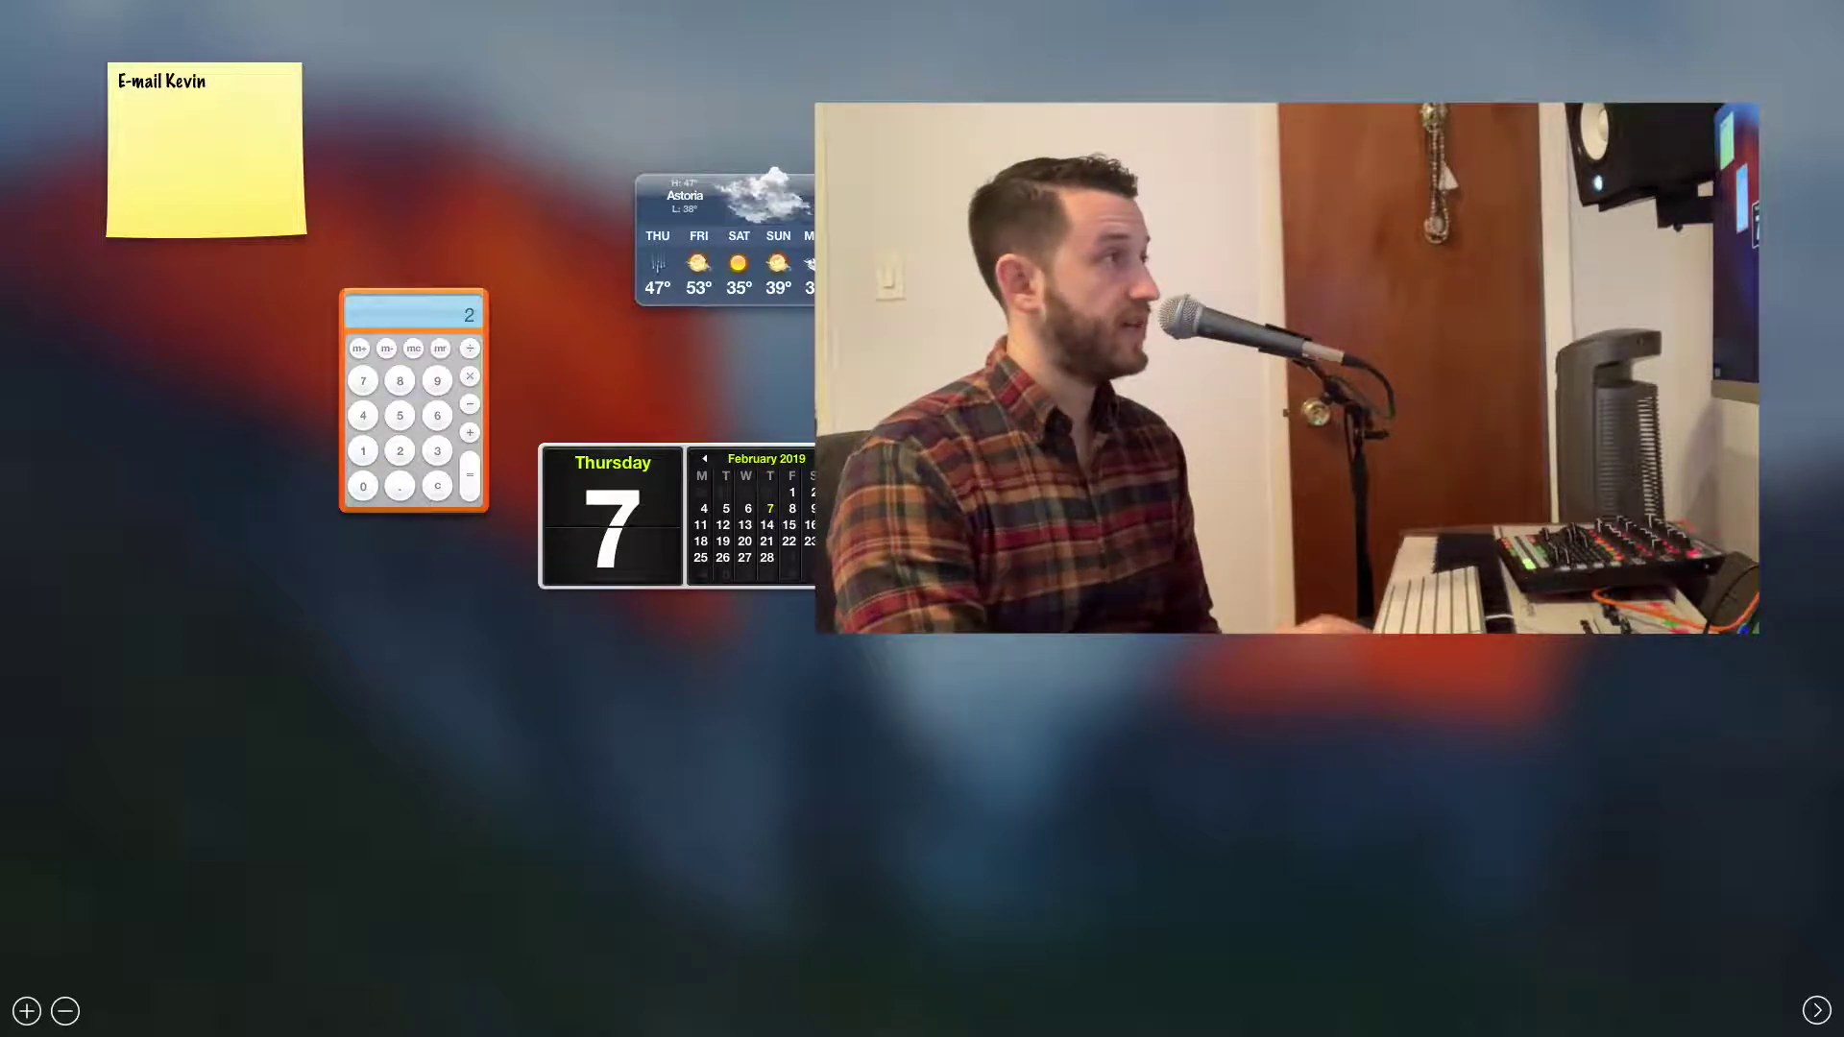
pyautogui.press('Return')
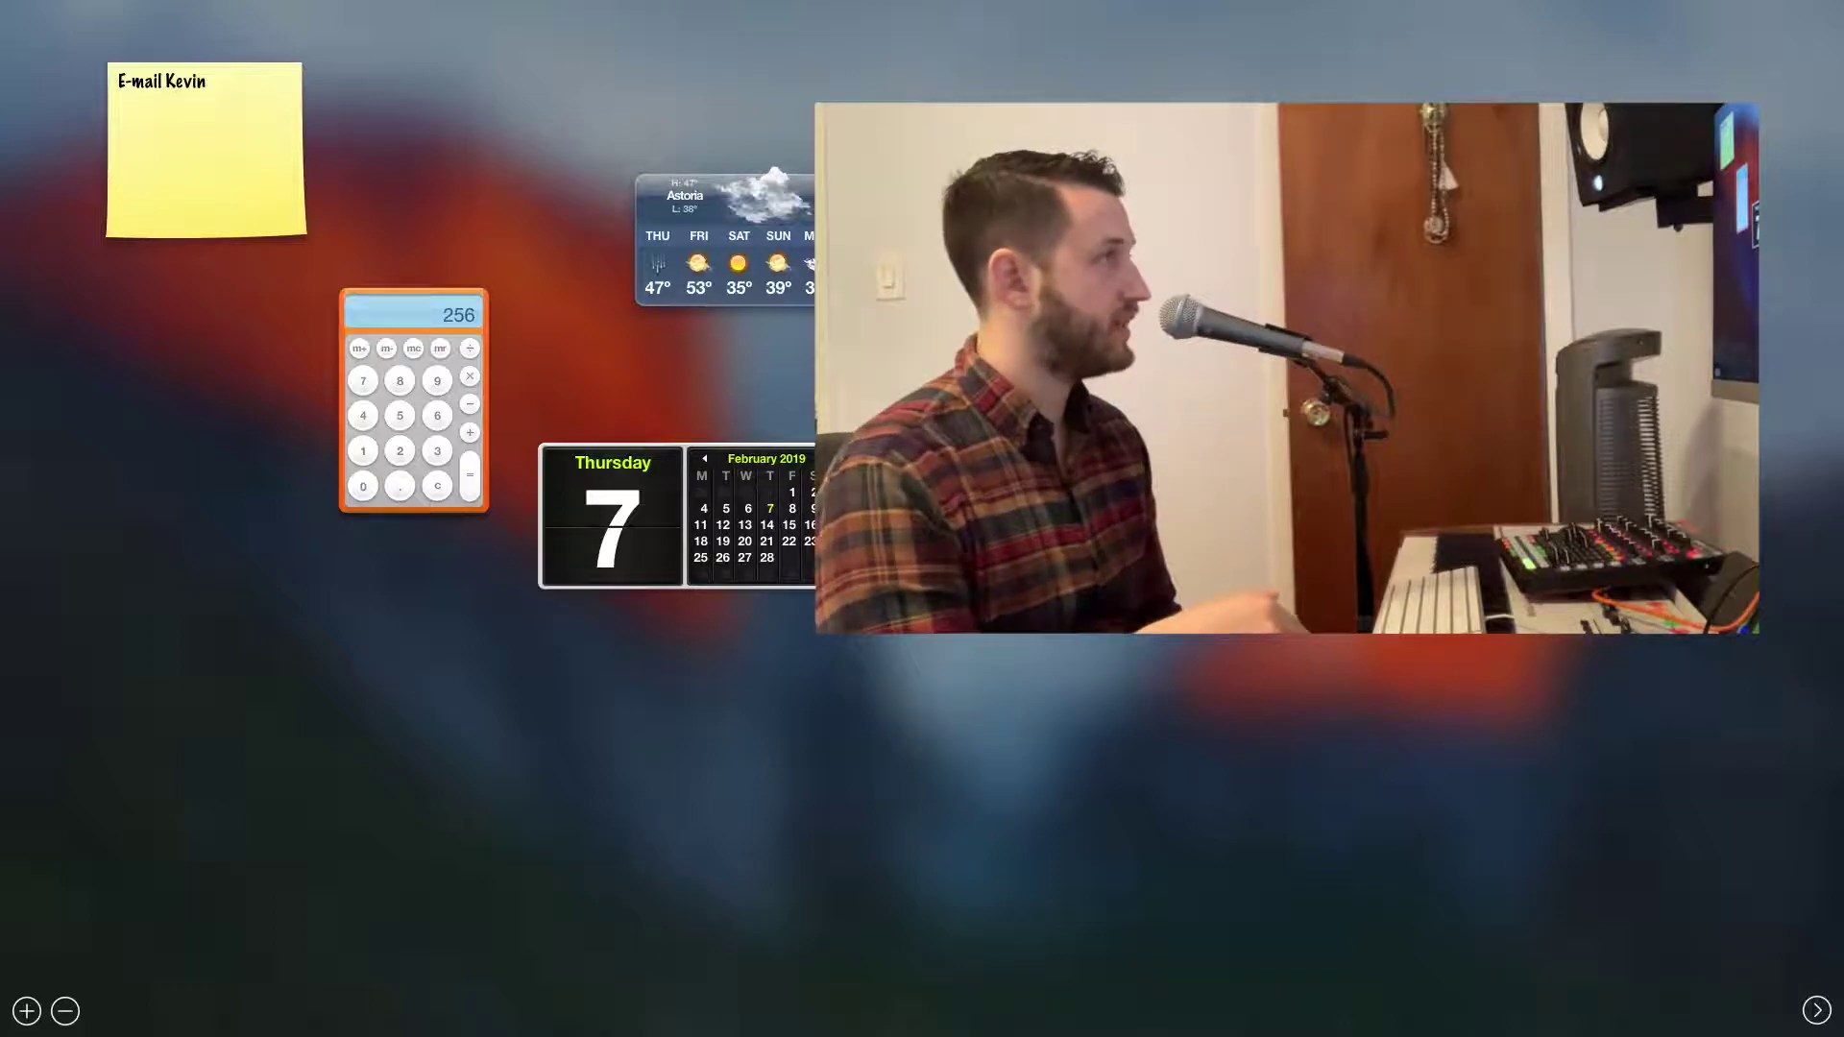
pyautogui.write('c')
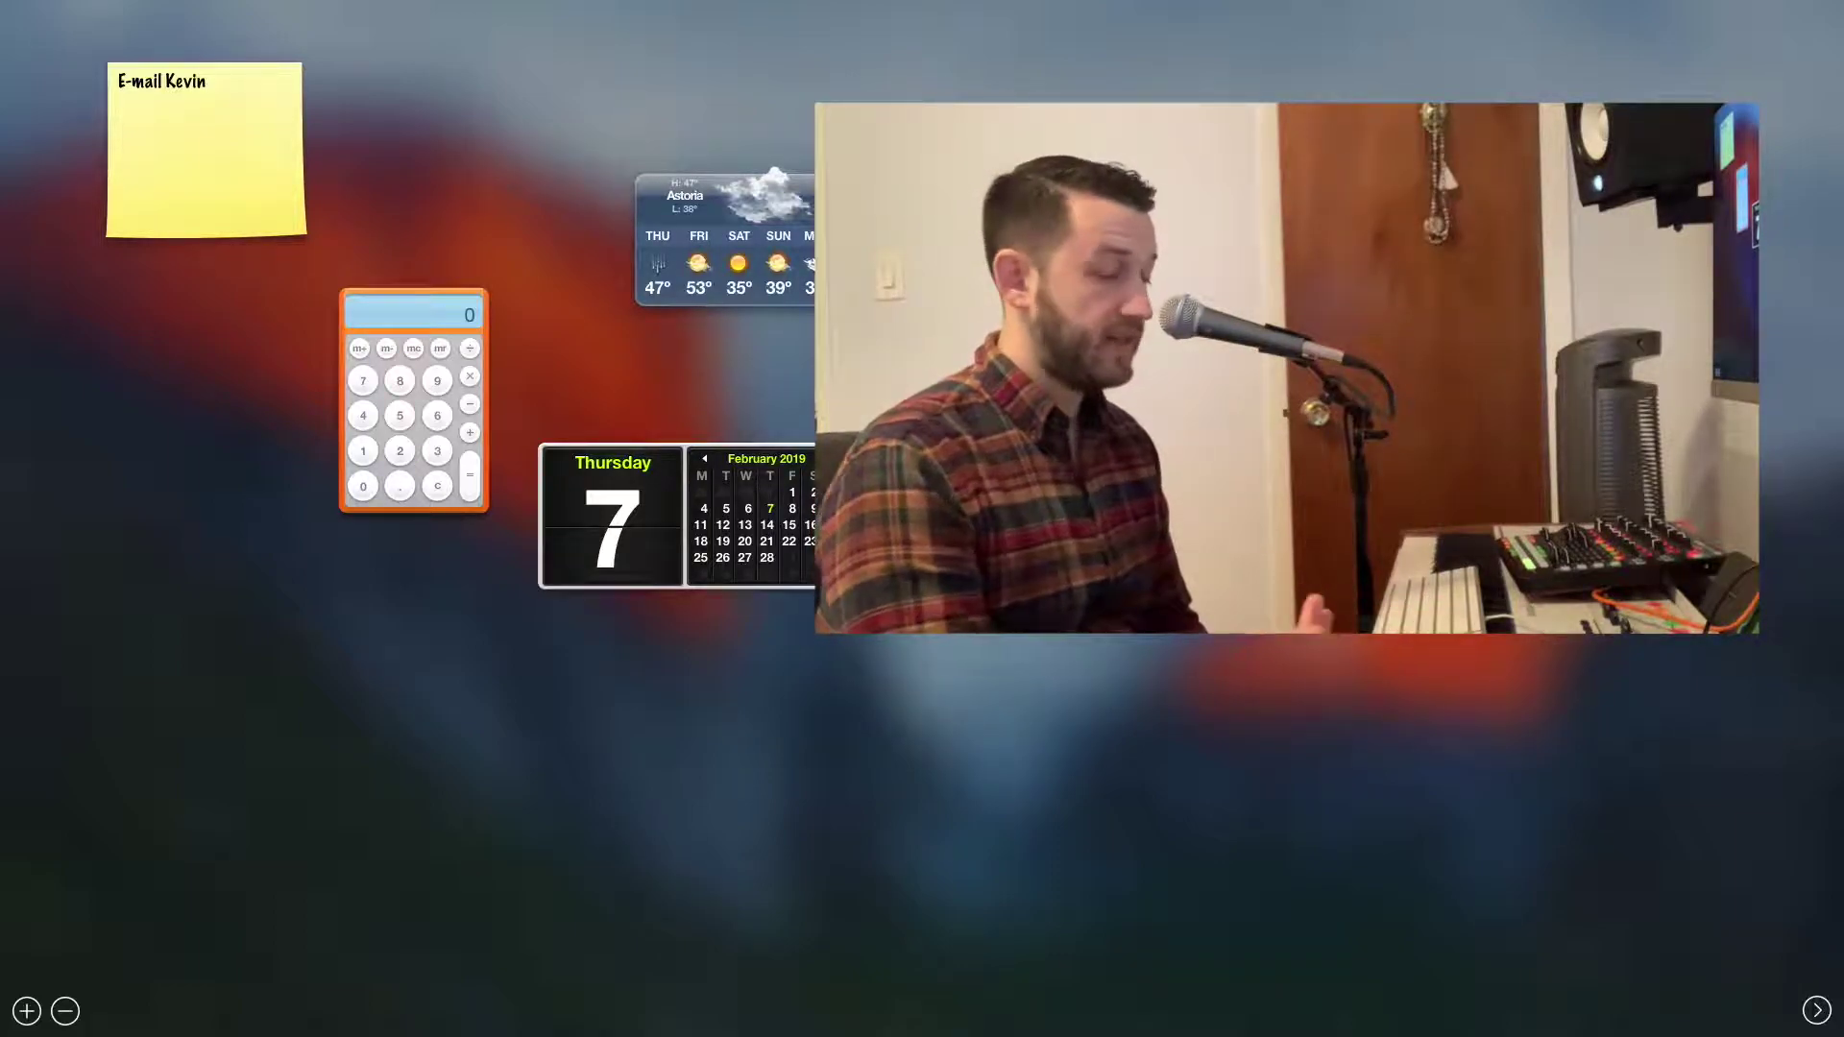
pyautogui.write('128+128=')
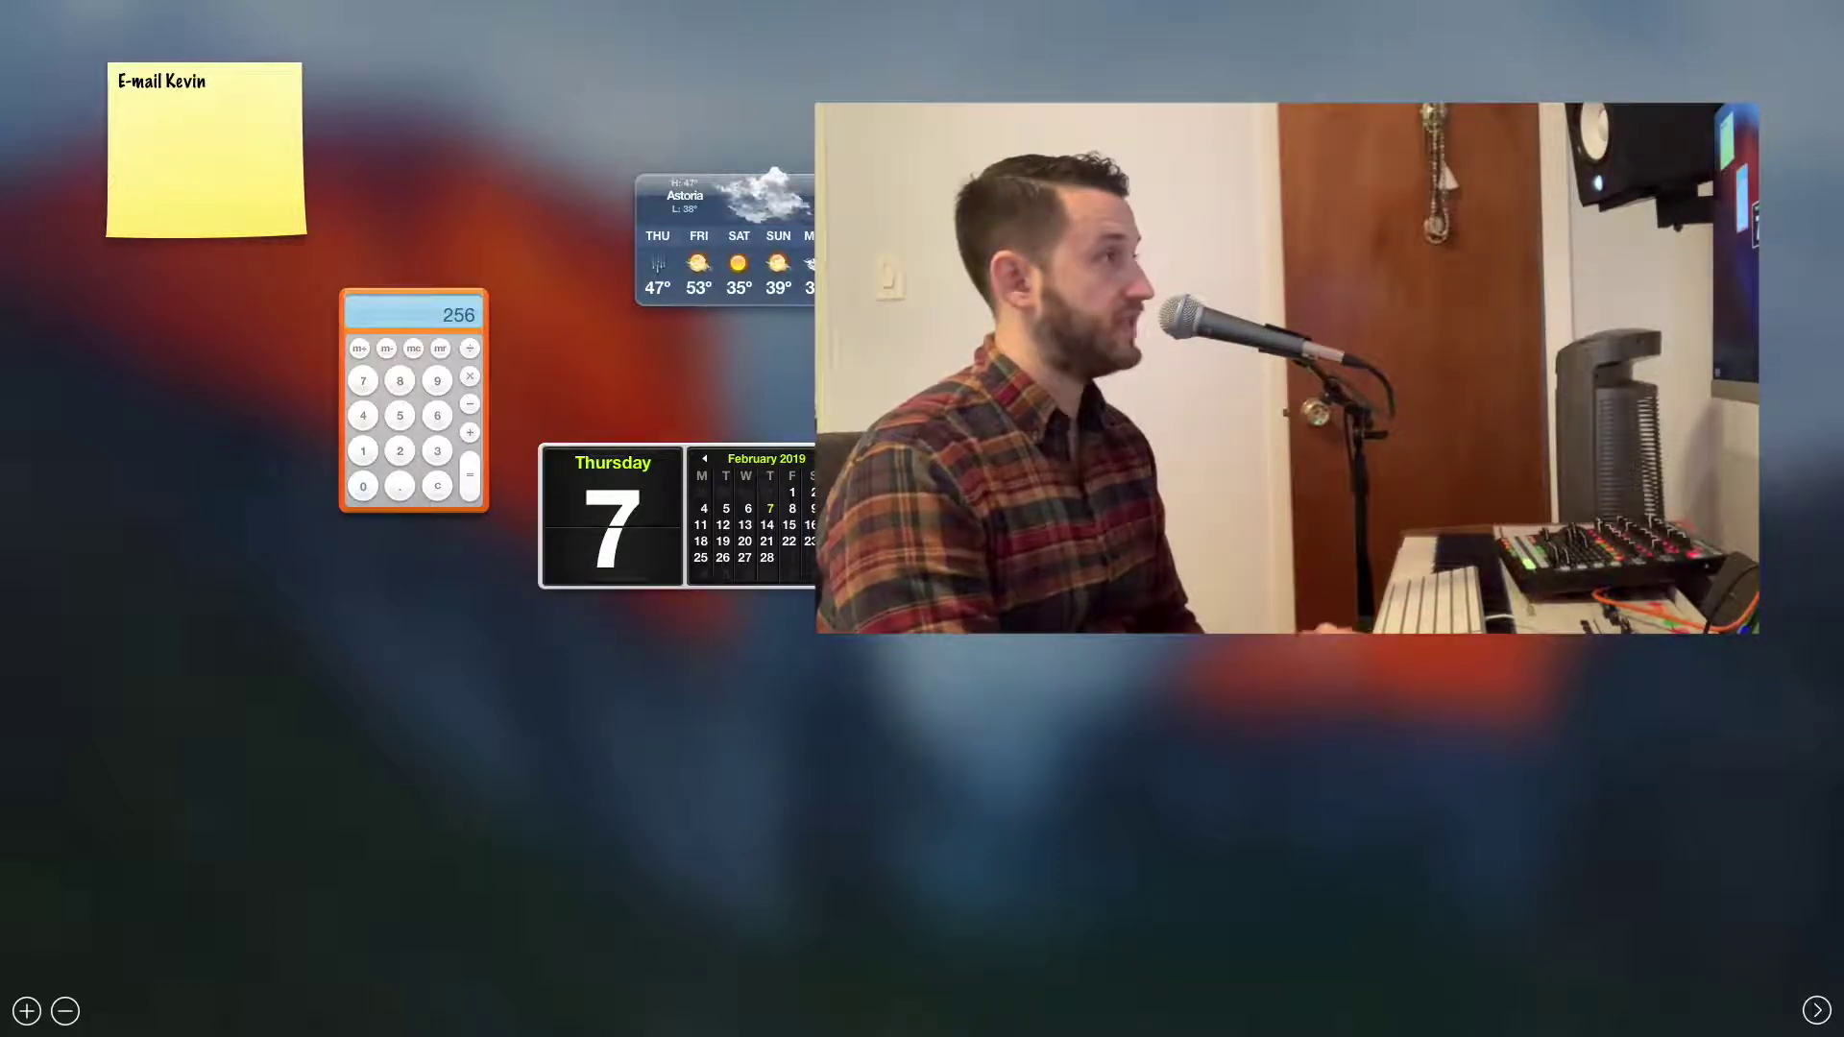
pyautogui.write('+60=')
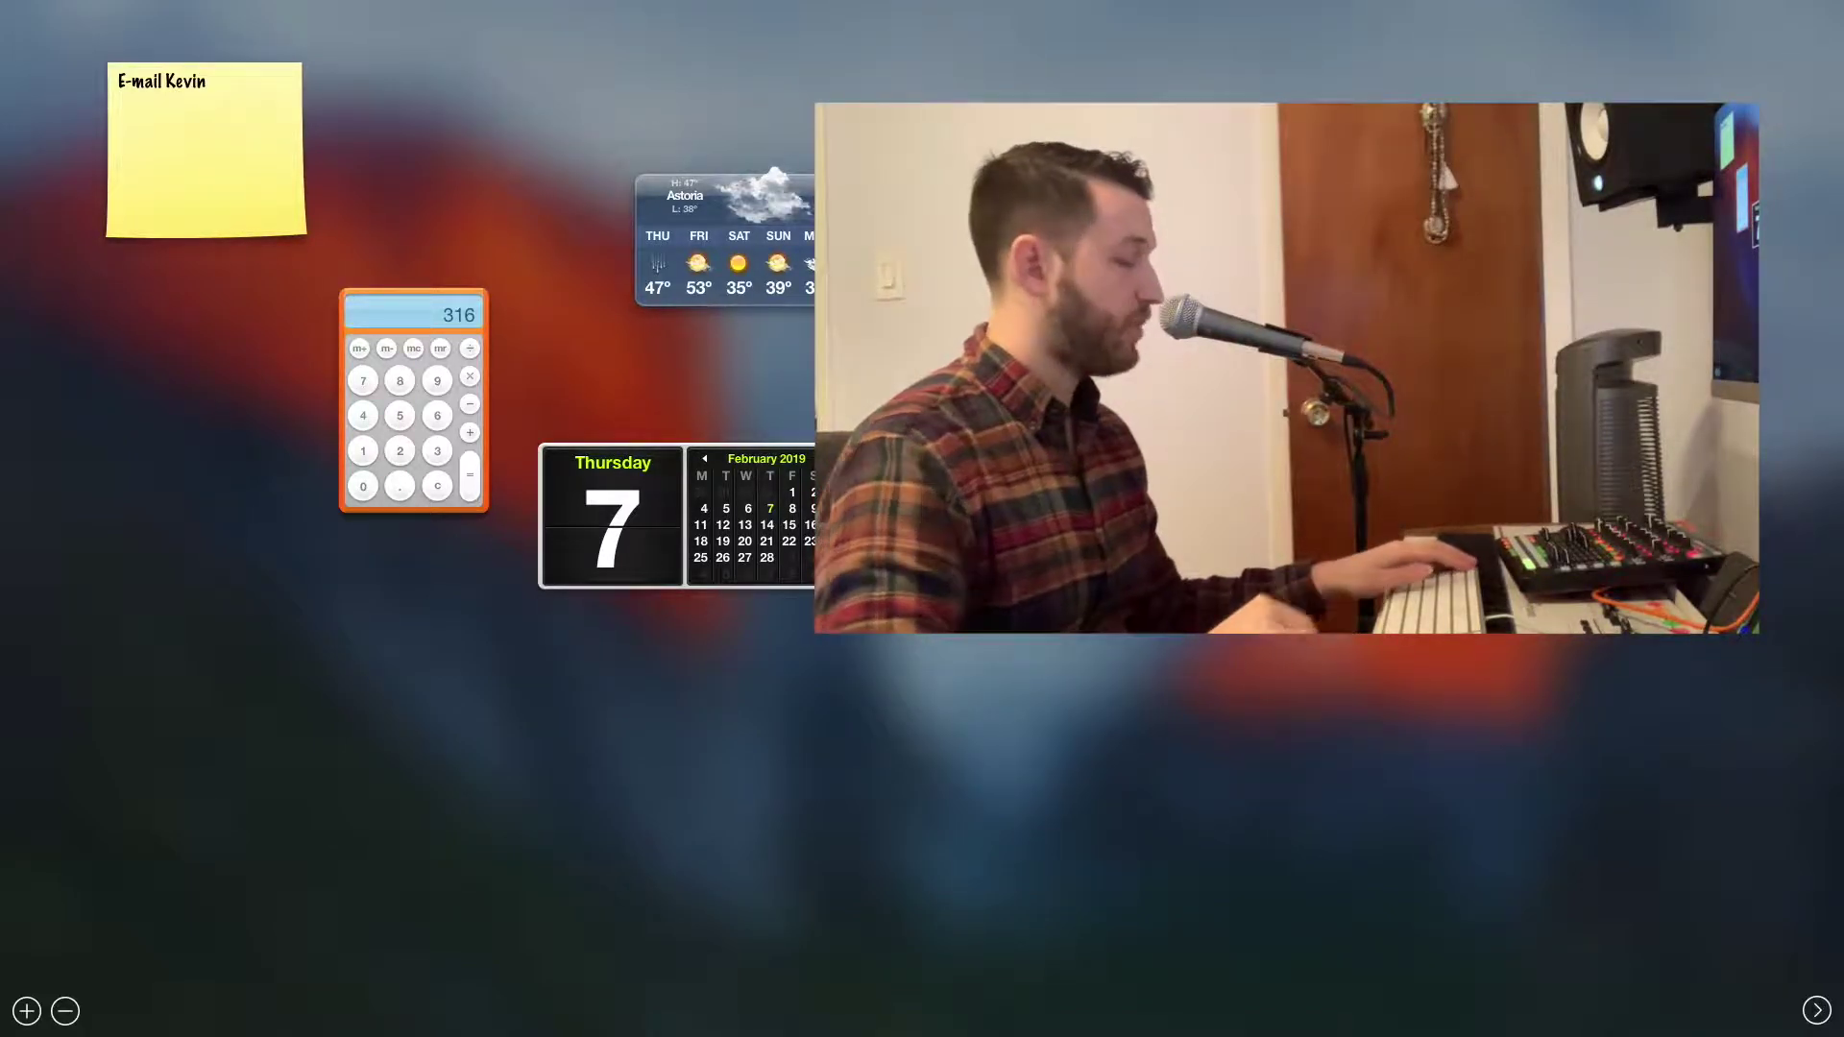
pyautogui.hotkey('ctrl', 'Right')
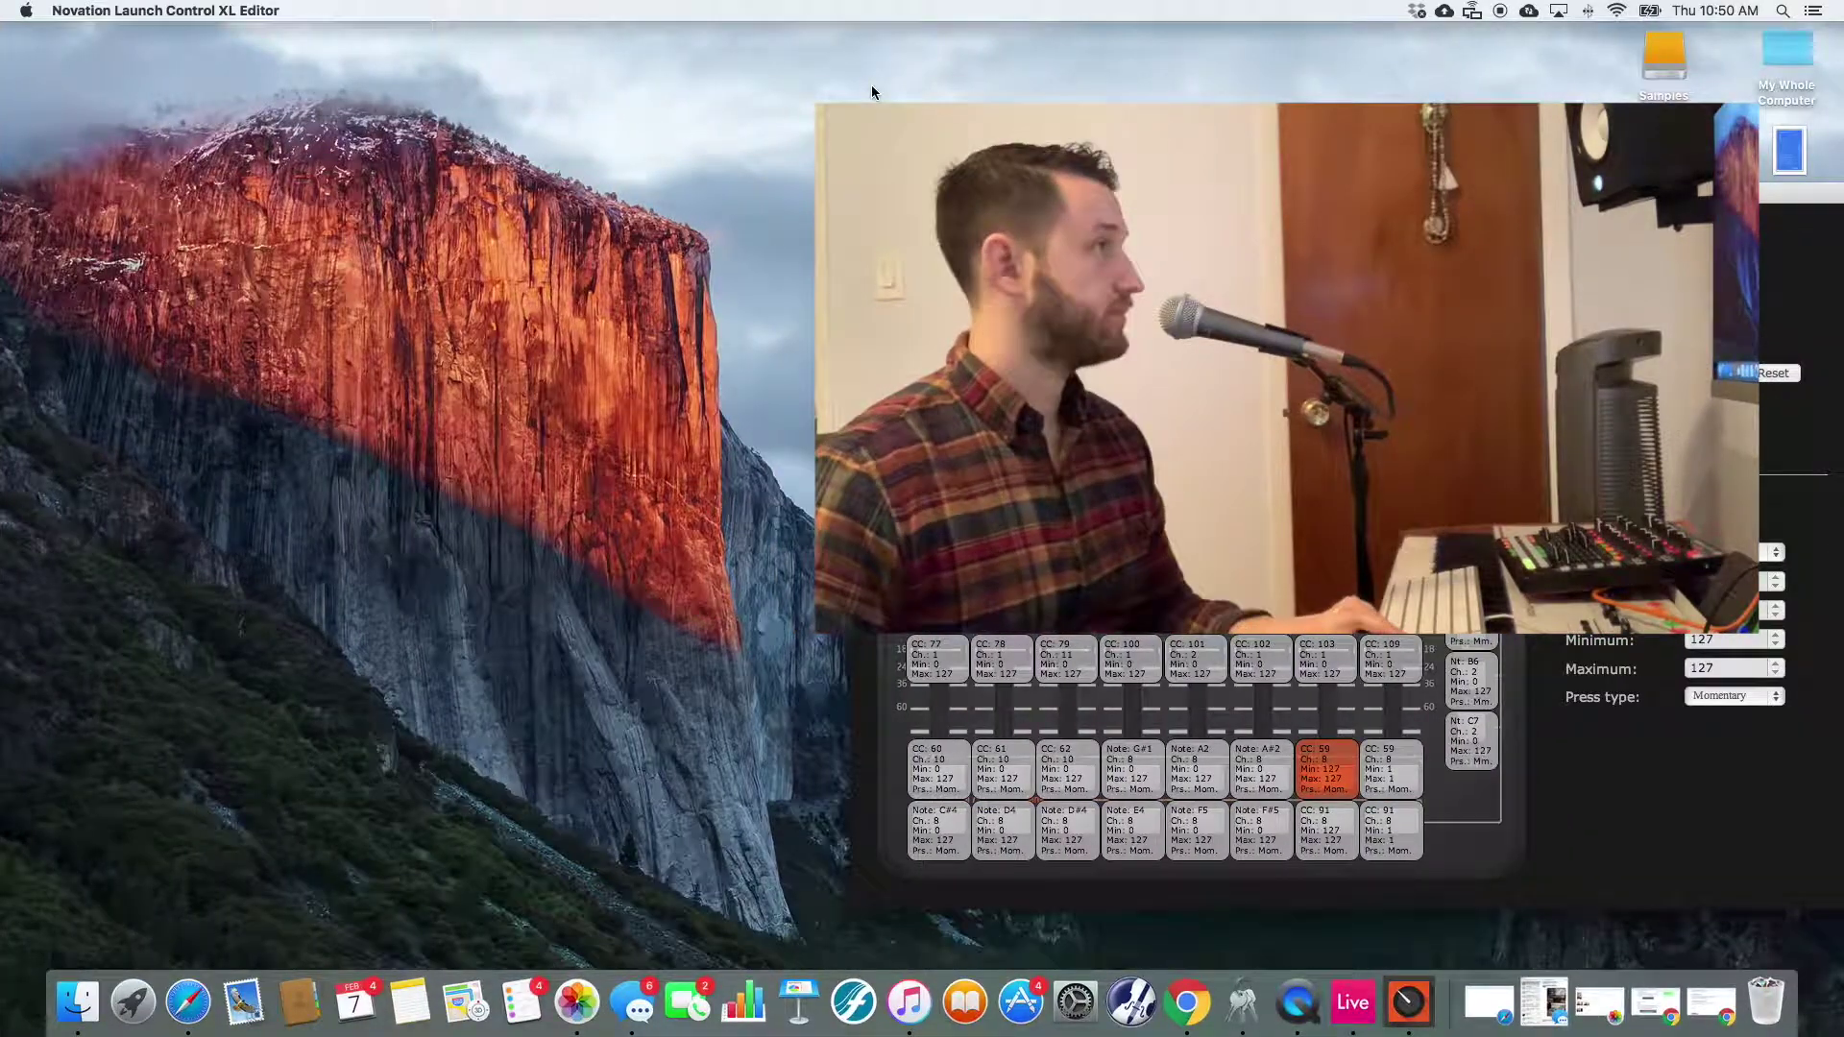
# Set the CC 59 tempo mapping range to 60 minimum and 316 maximum, then leave MIDI Map Mode.
pyautogui.hotkey('ctrl', 'Right')
pyautogui.click(818, 85)
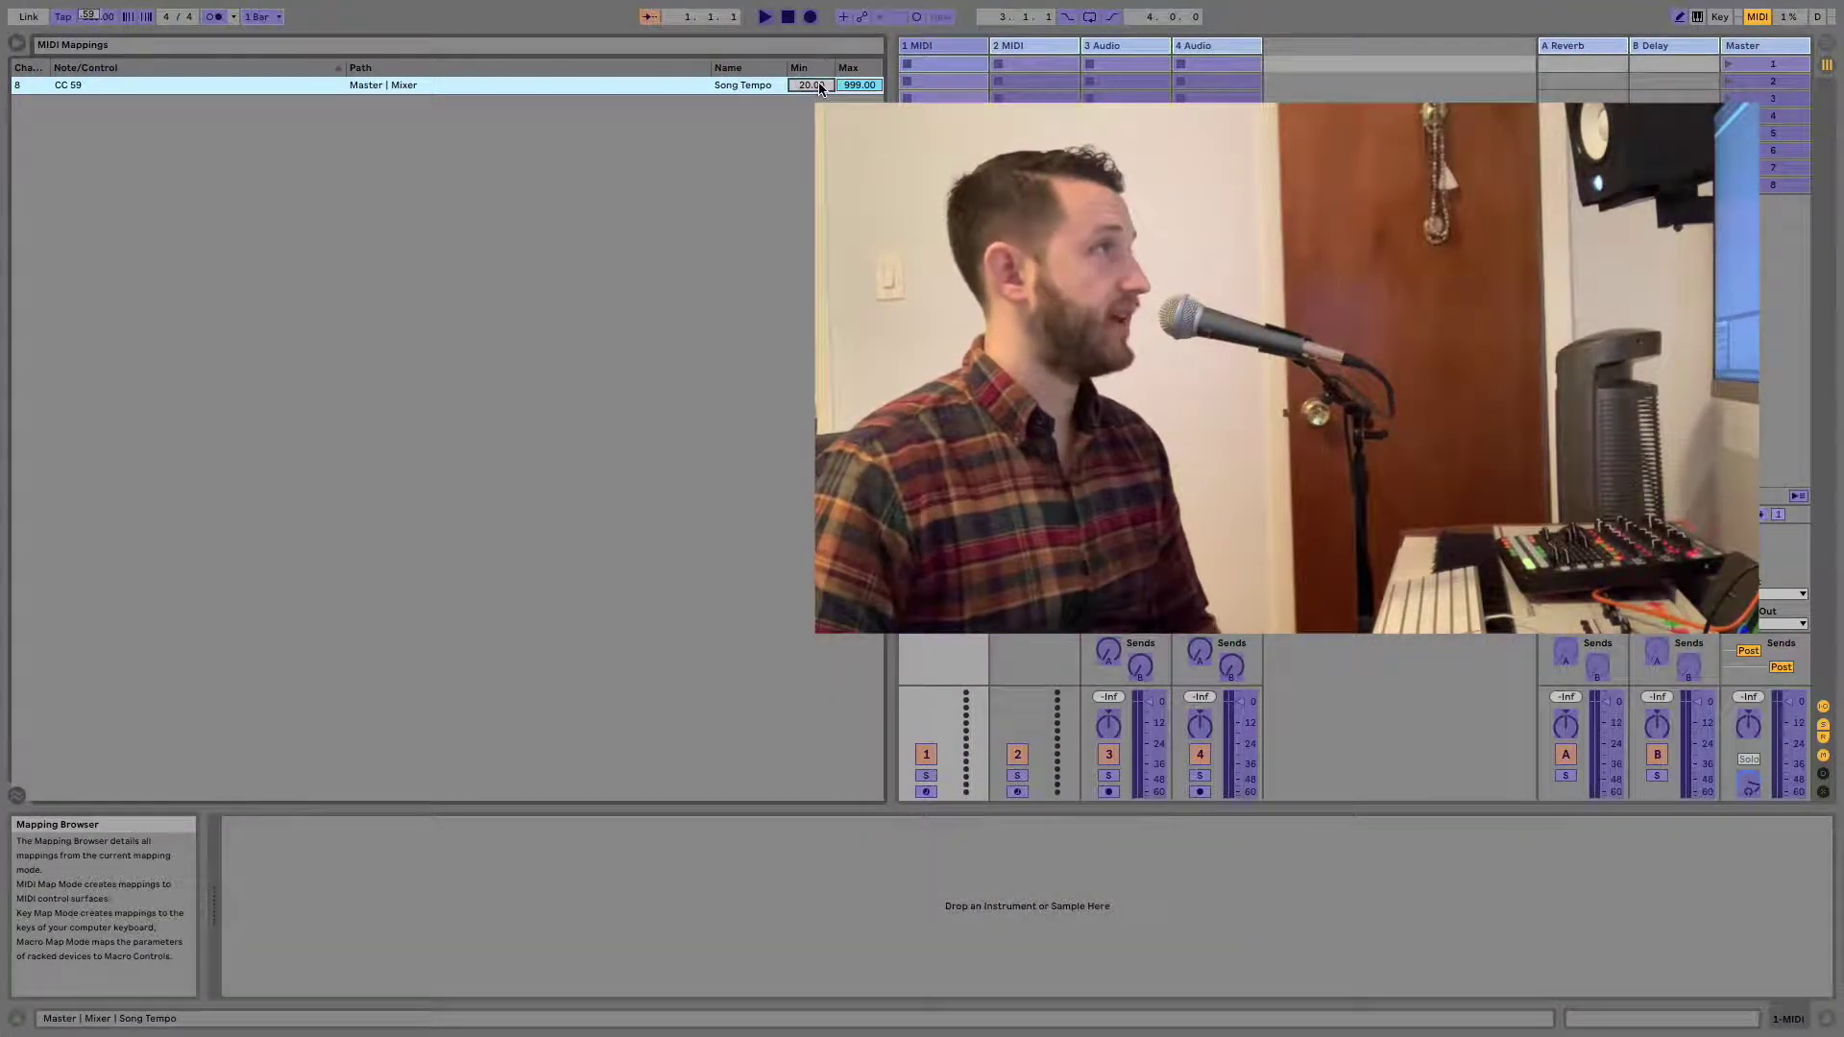
pyautogui.write('60')
pyautogui.press('Return')
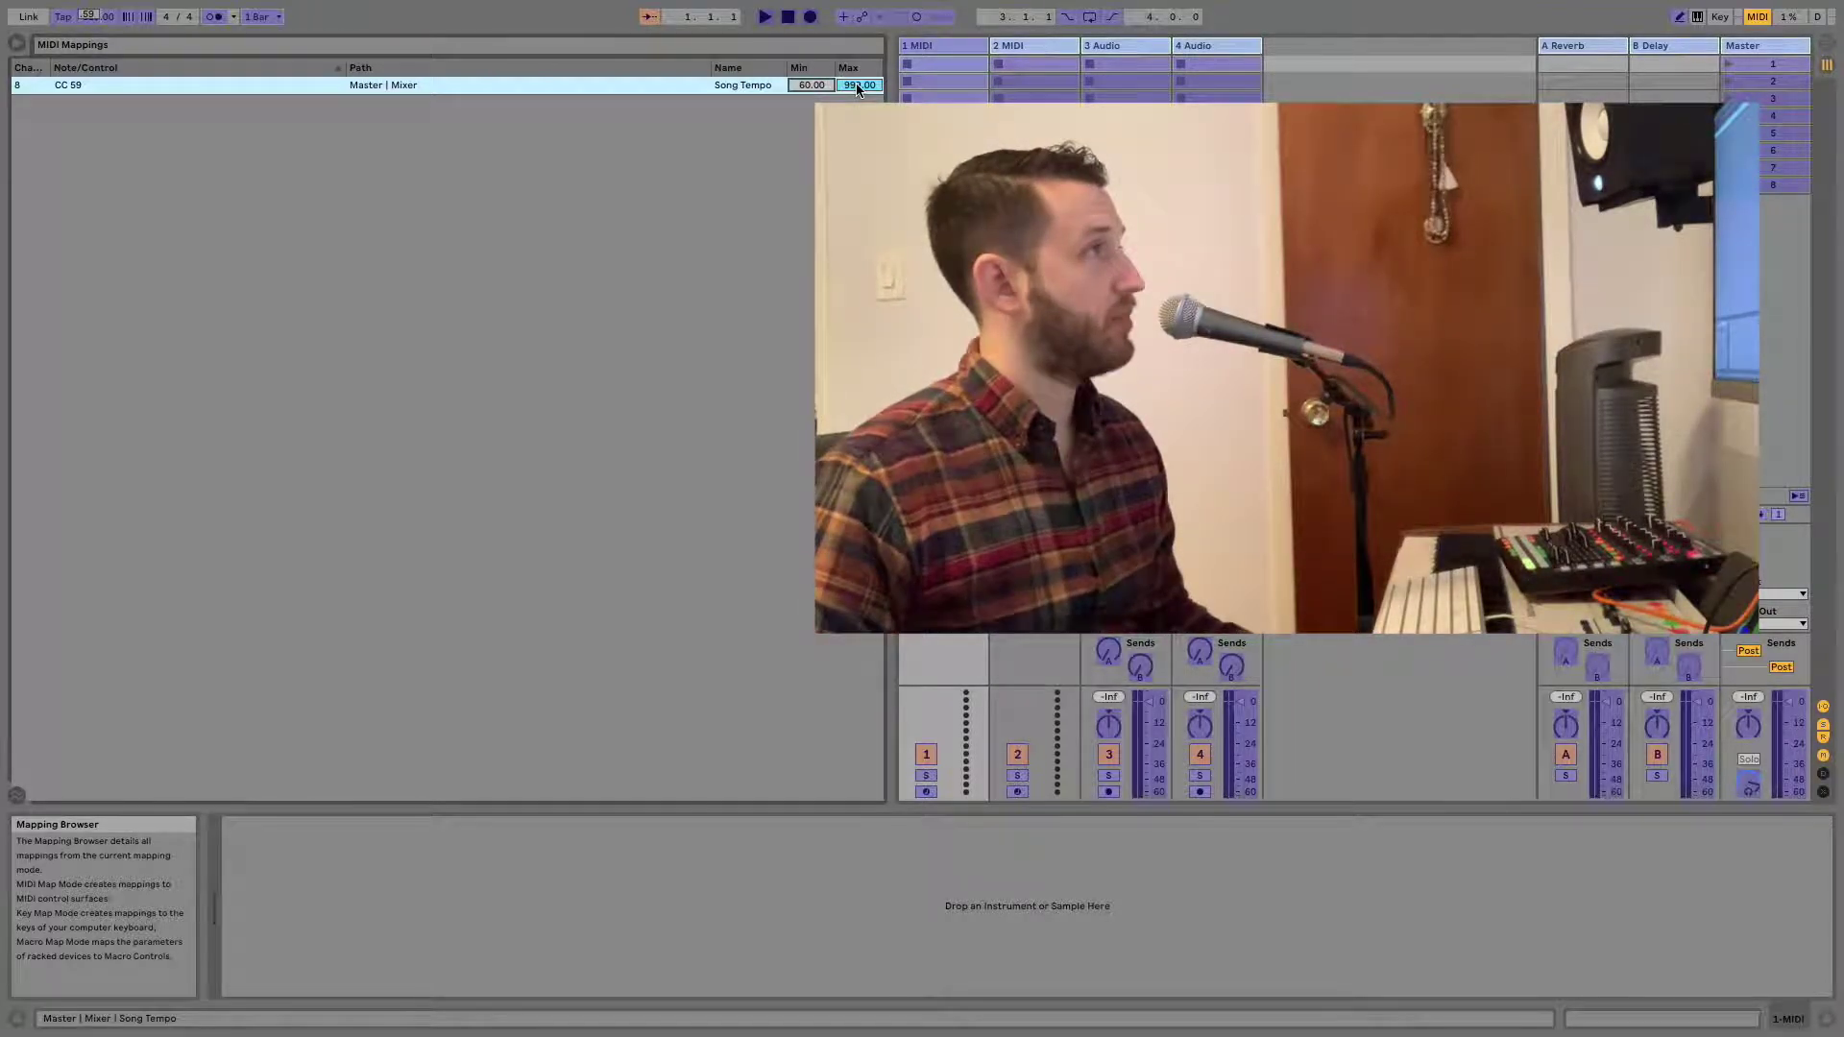
pyautogui.click(856, 84)
pyautogui.write('310')
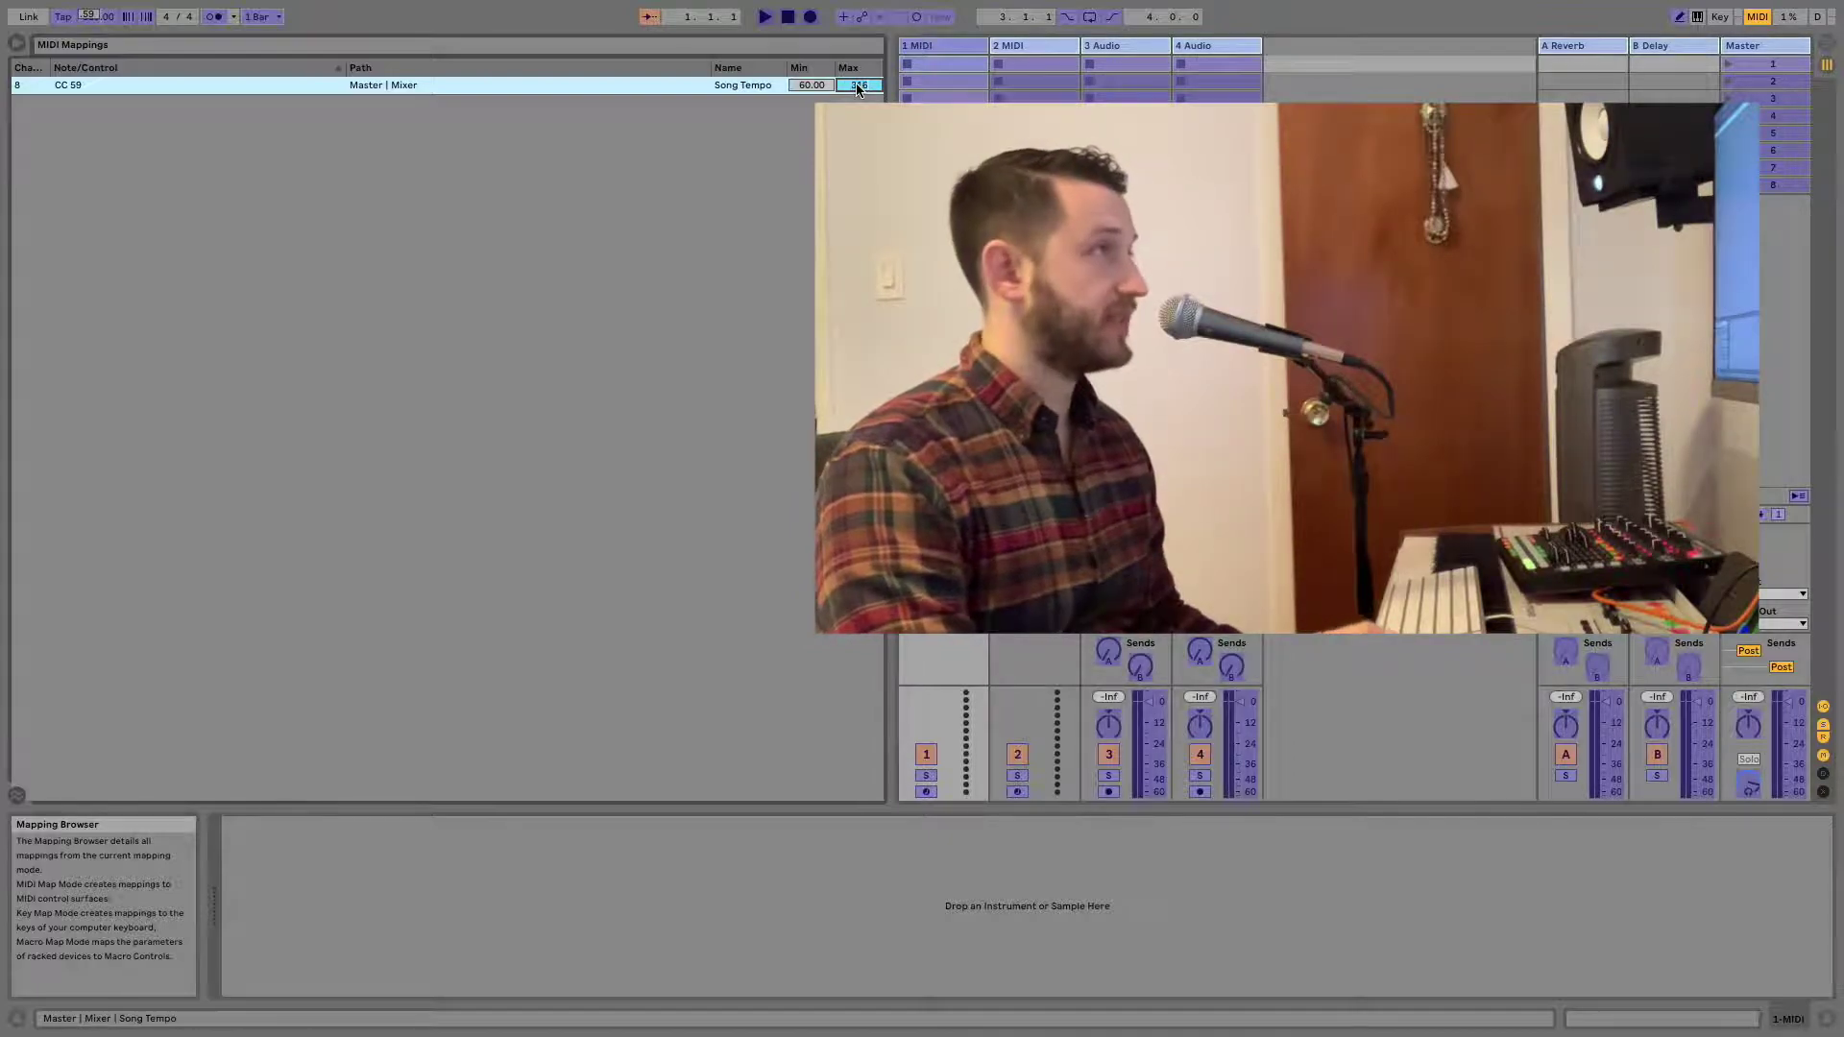
pyautogui.press('Return')
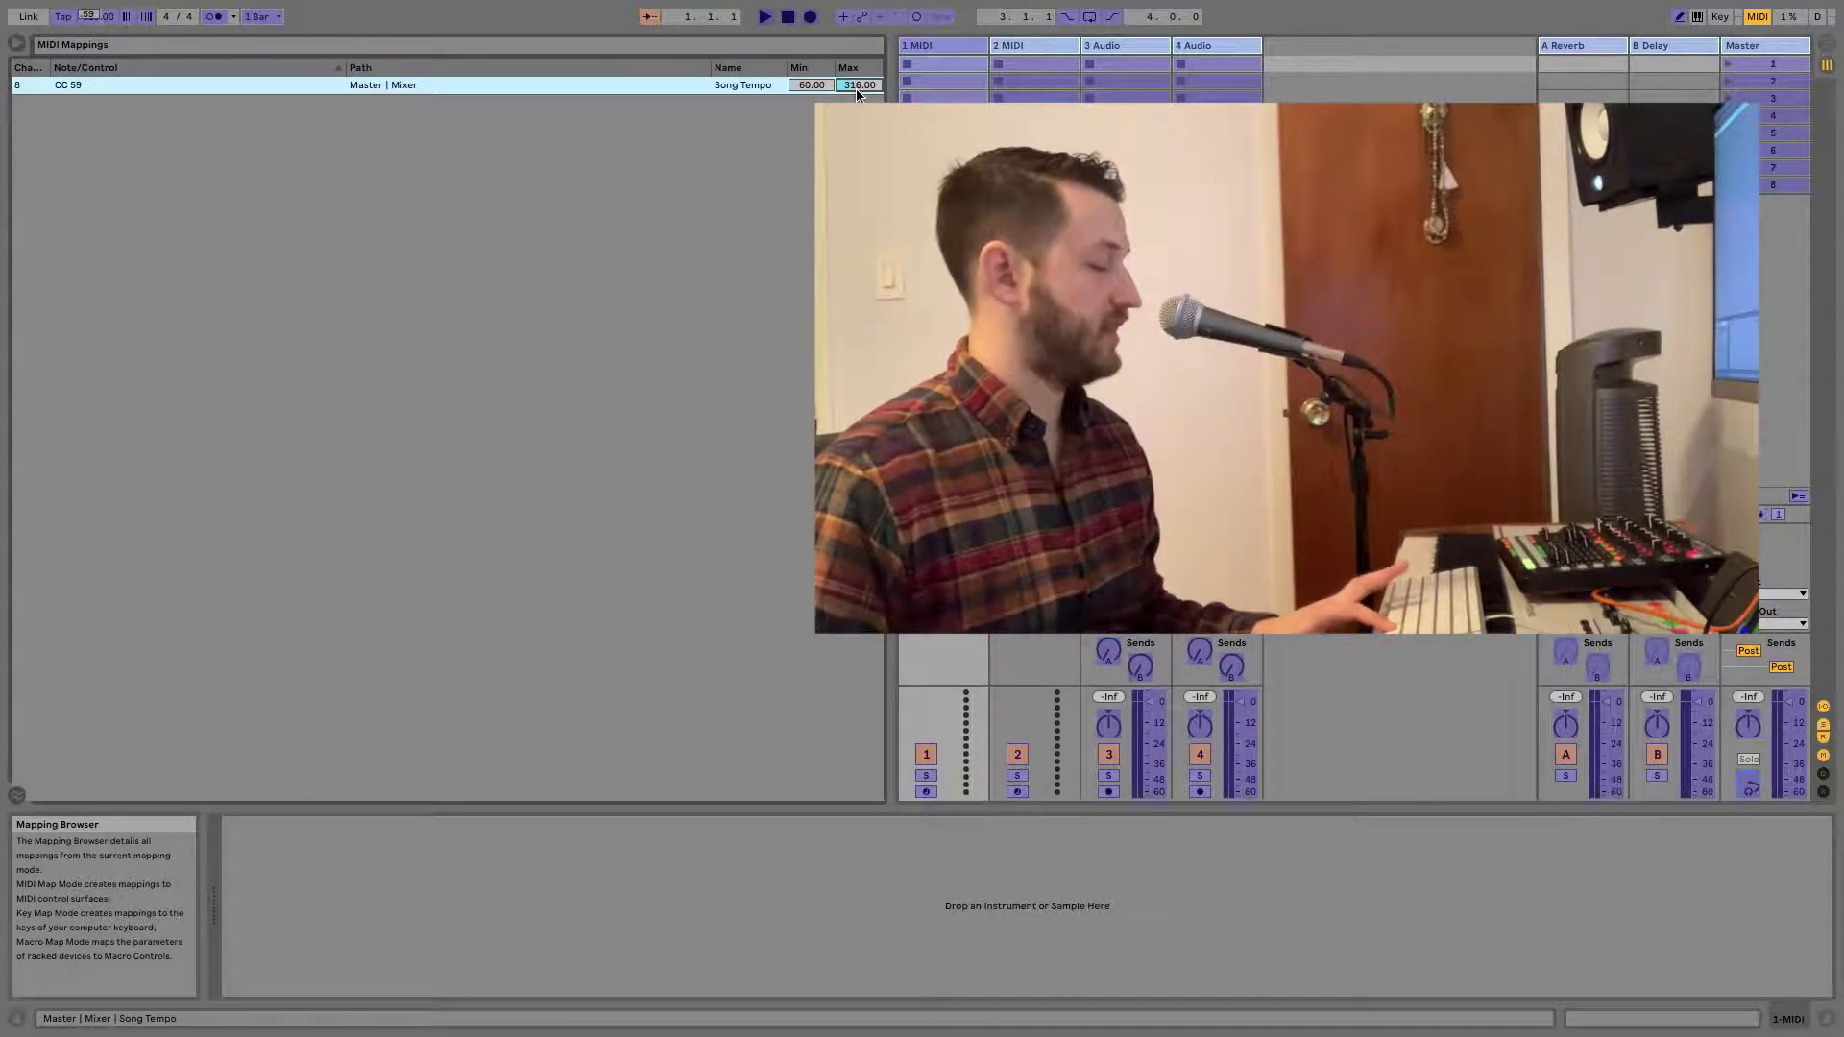
pyautogui.press('super+m')
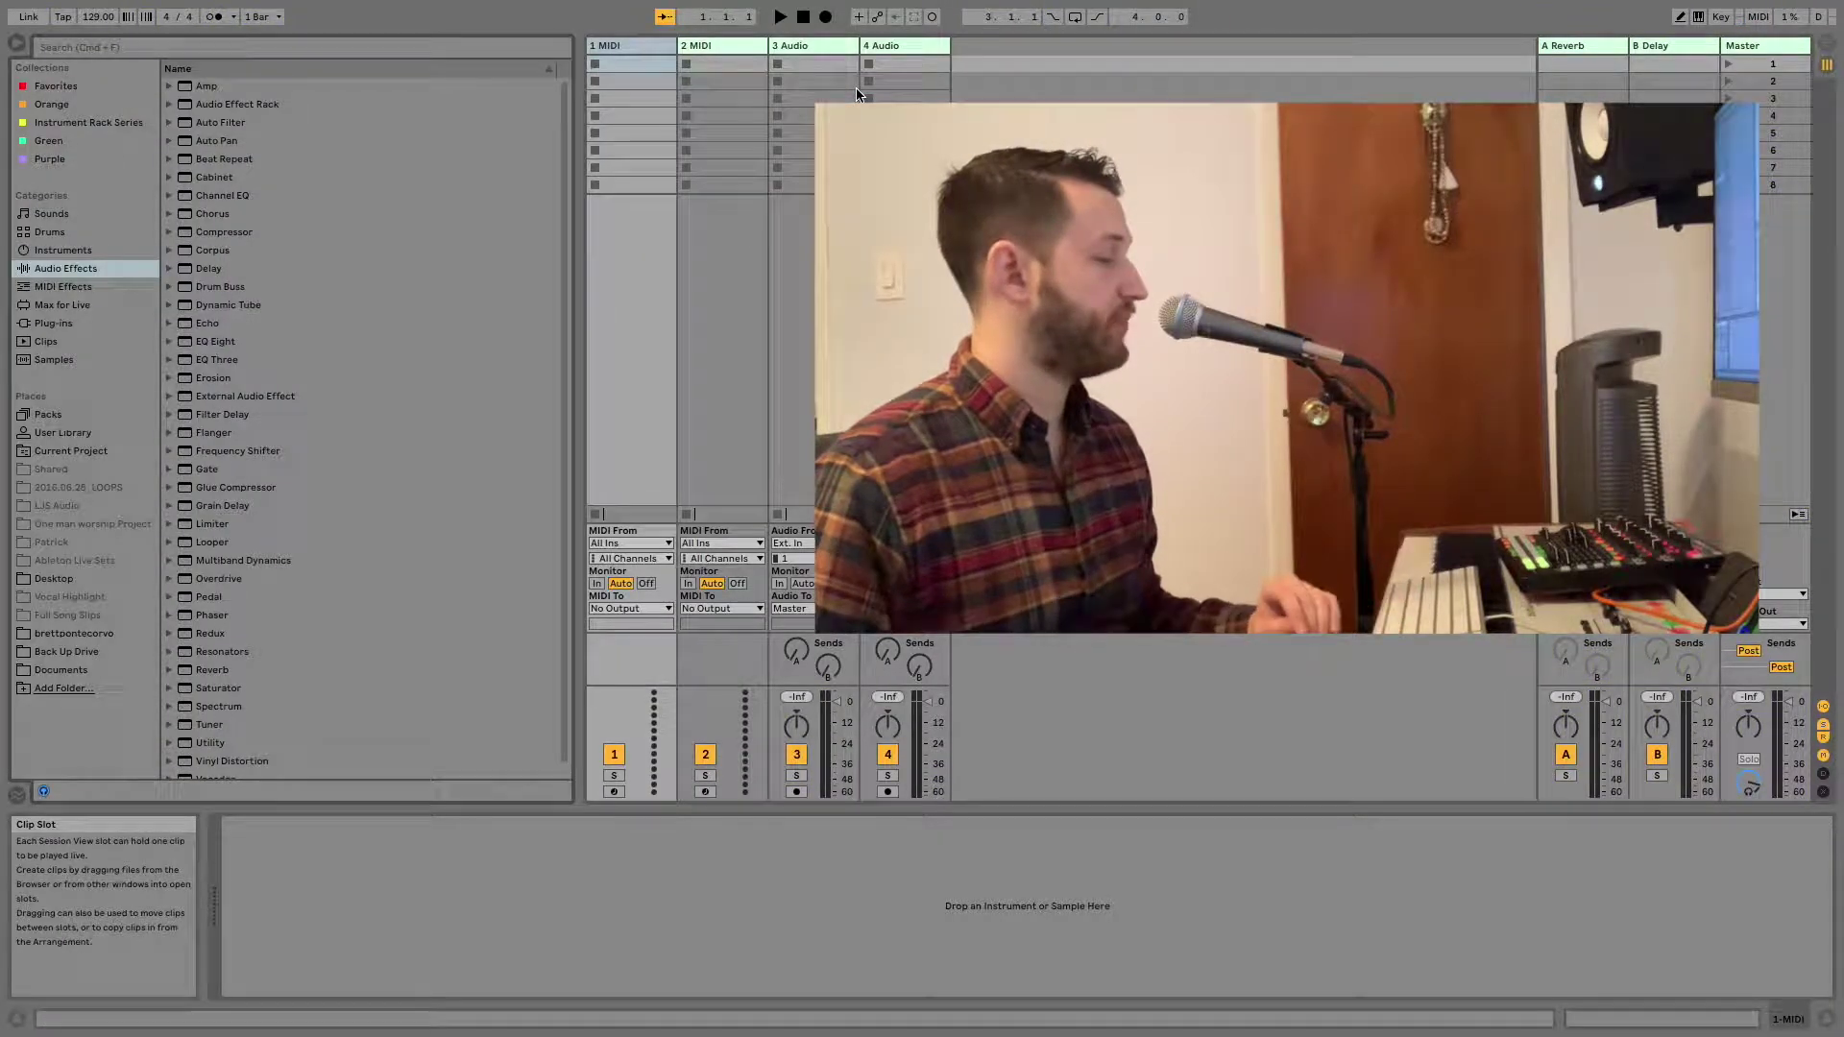